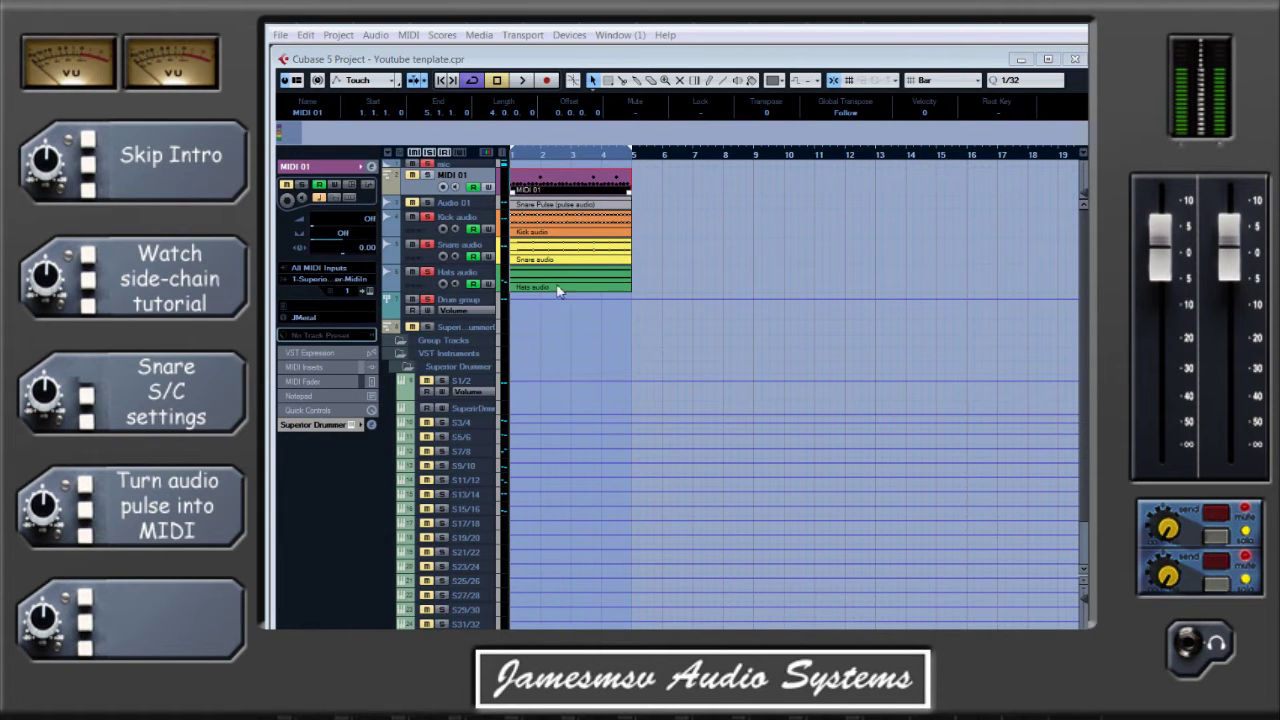
Play the drum parts and stop playback partway through, around bar 4.
click(522, 81)
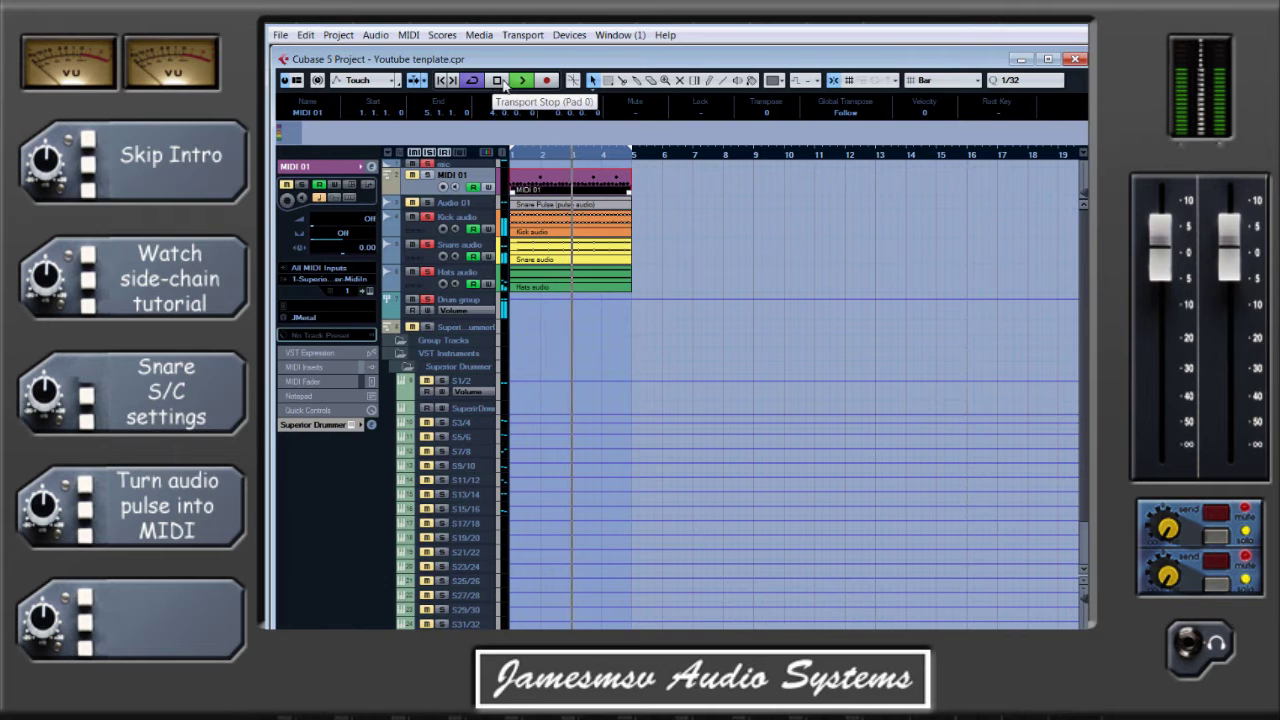
click(498, 81)
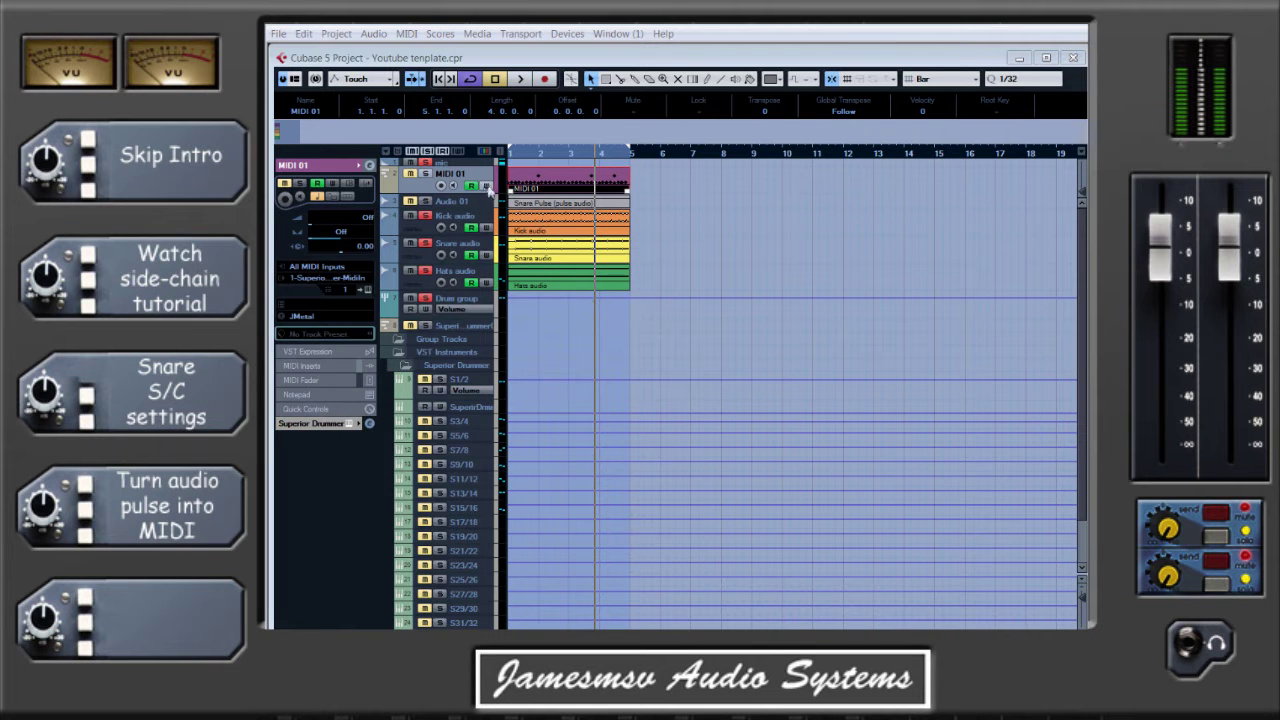
click(366, 286)
click(367, 289)
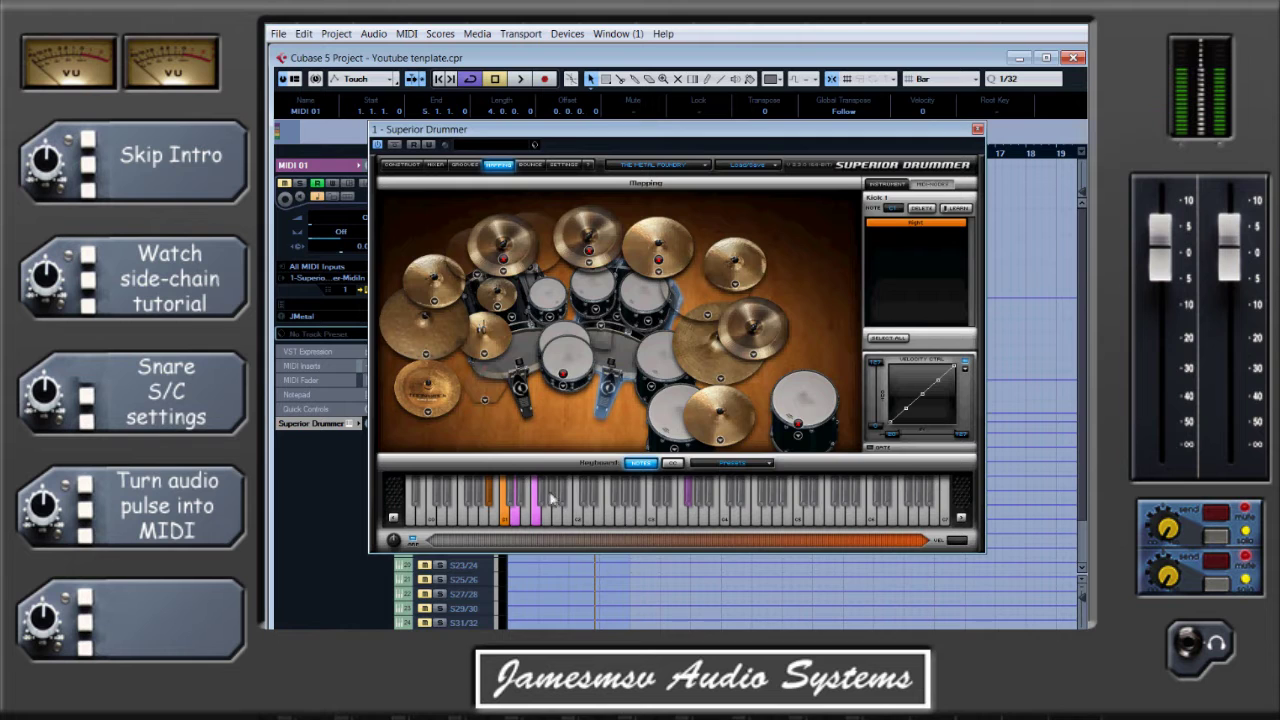
click(516, 520)
click(516, 520)
click(516, 520)
click(516, 520)
click(517, 522)
click(977, 129)
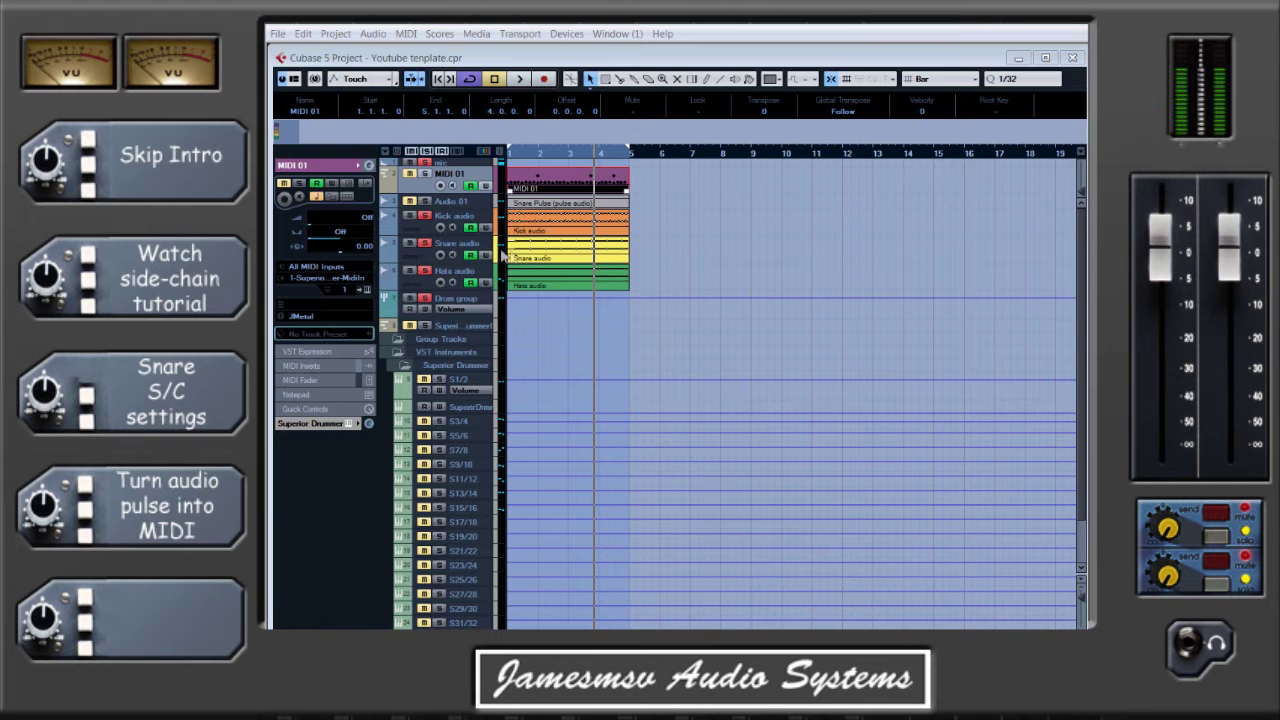
Open the Snare audio event in the Sample Editor with its VariAudio section expanded.
click(536, 256)
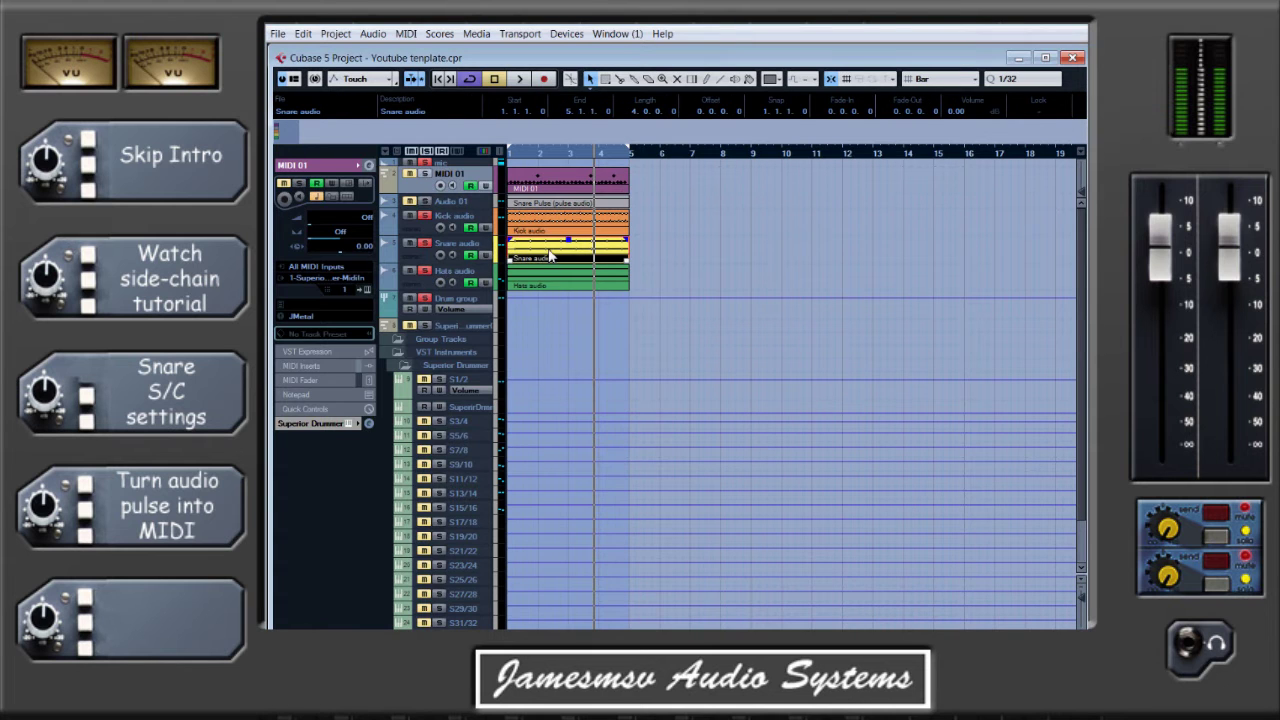
double_click(549, 254)
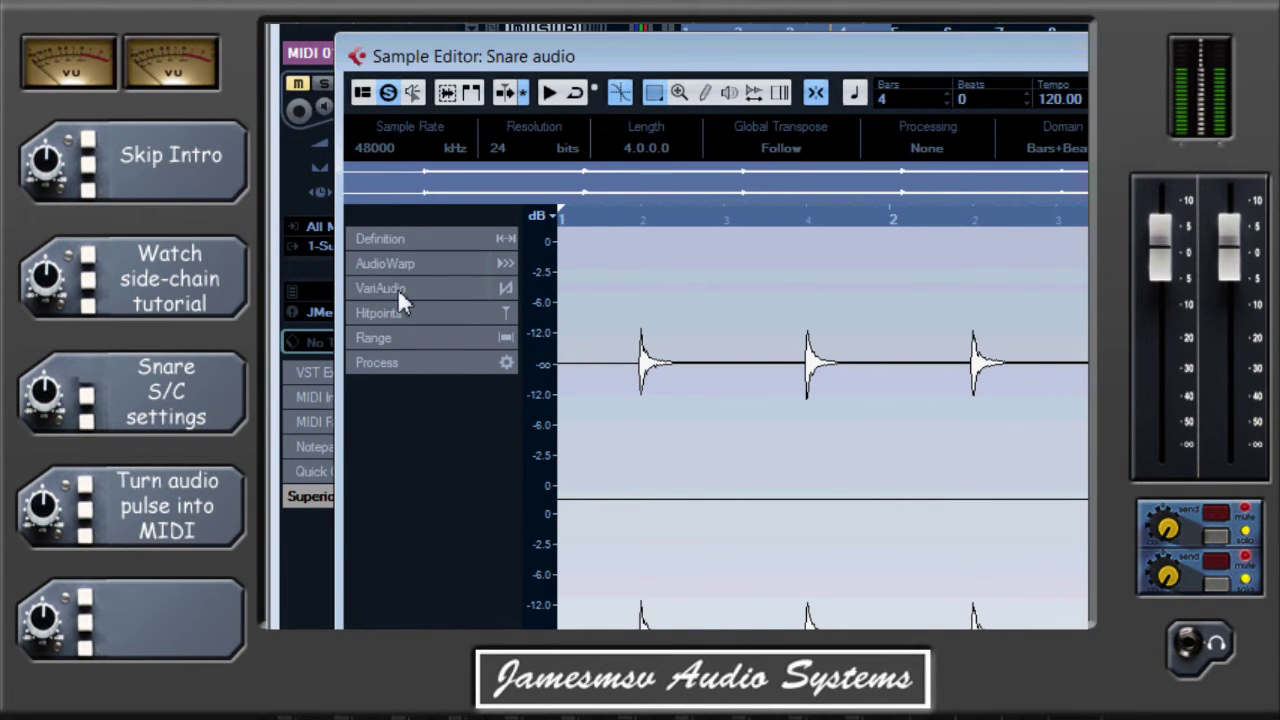
click(397, 288)
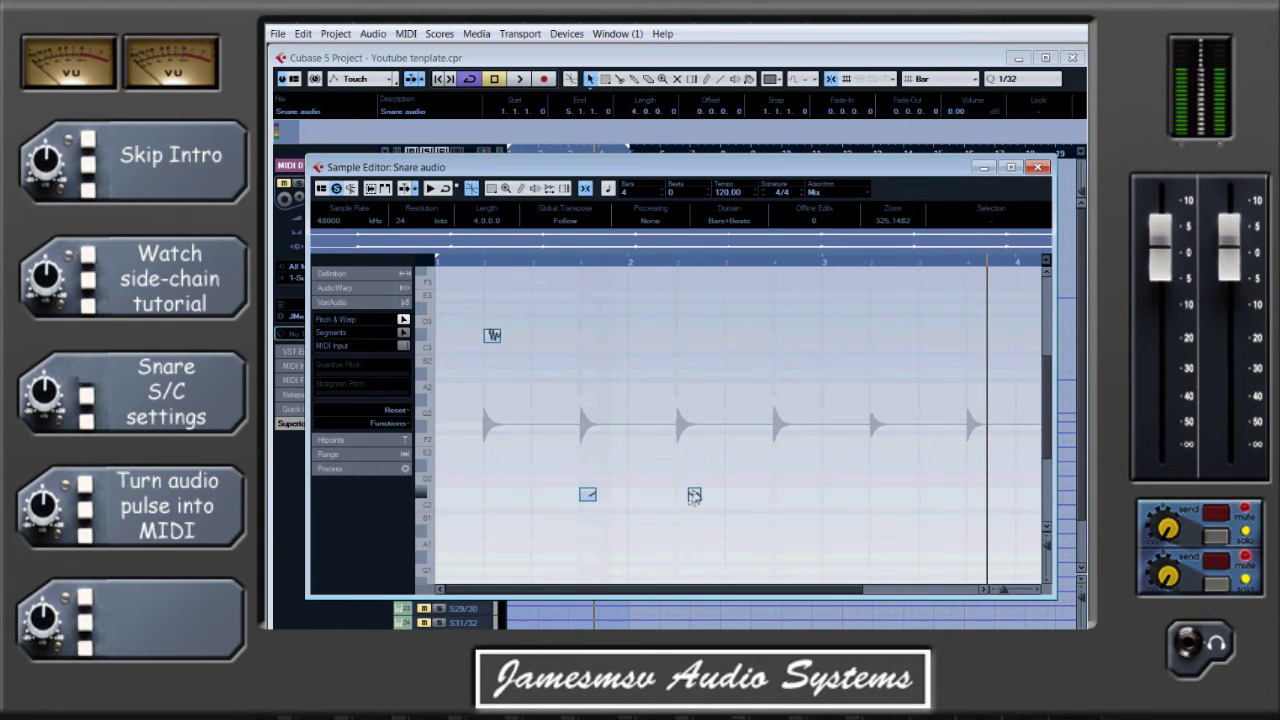
drag(850, 591, 965, 591)
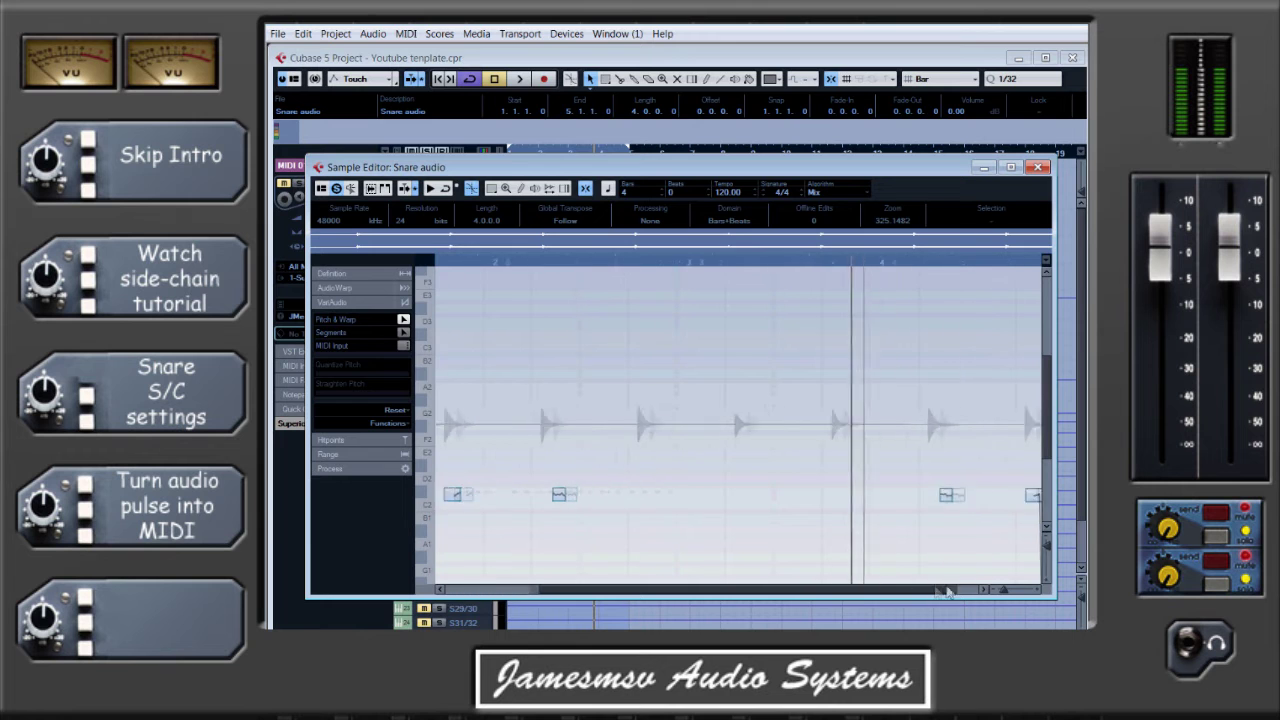
scroll(760, 522, right, 1)
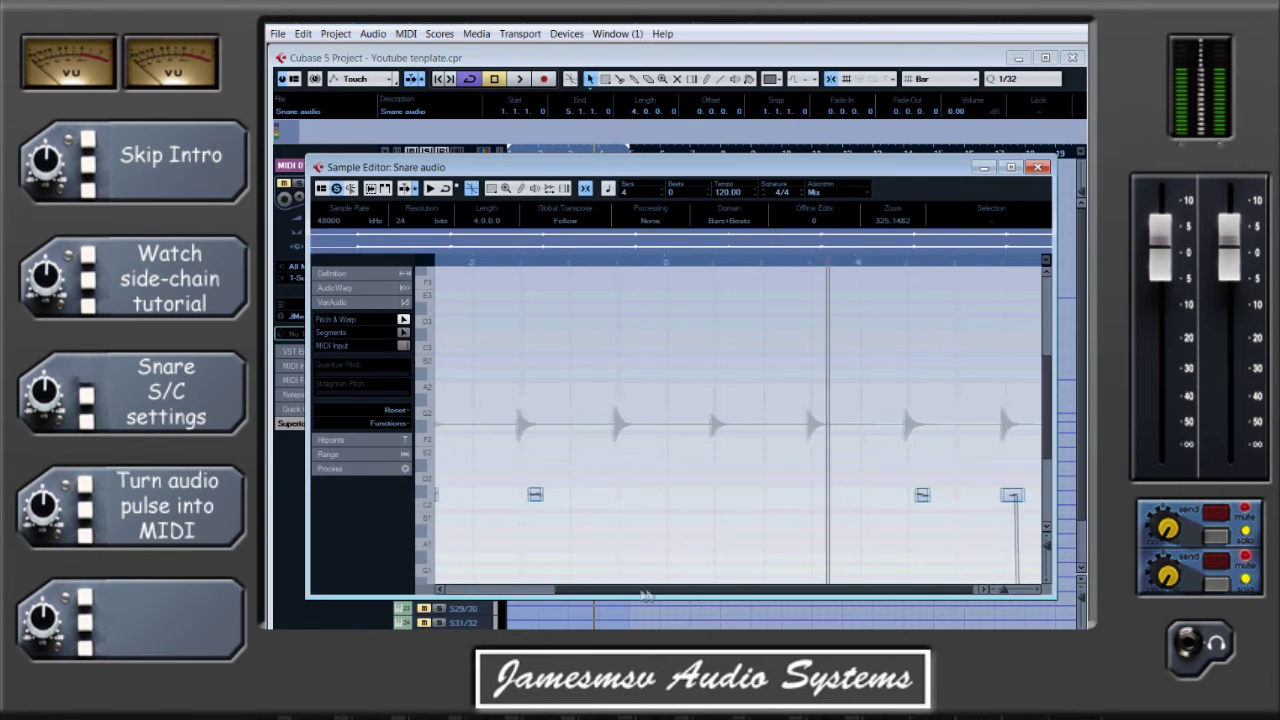
drag(710, 591, 492, 595)
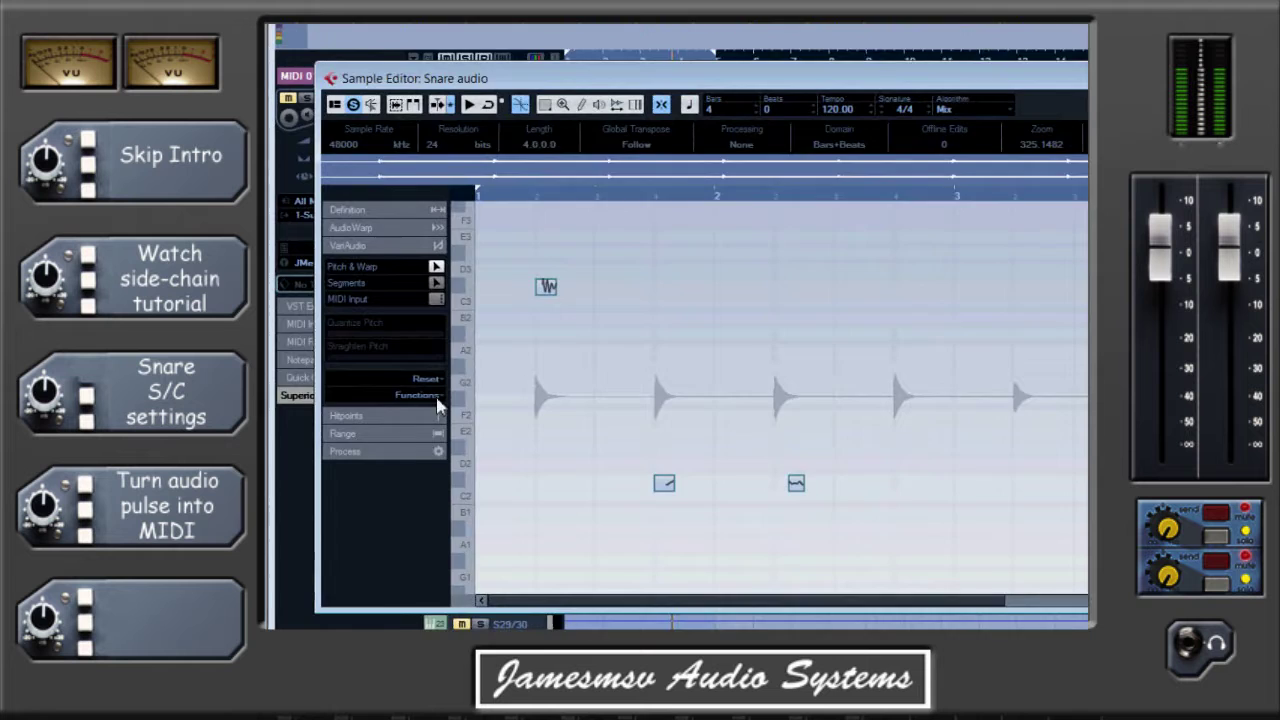
Open the VariAudio Functions menu showing the Extract MIDI option.
click(404, 424)
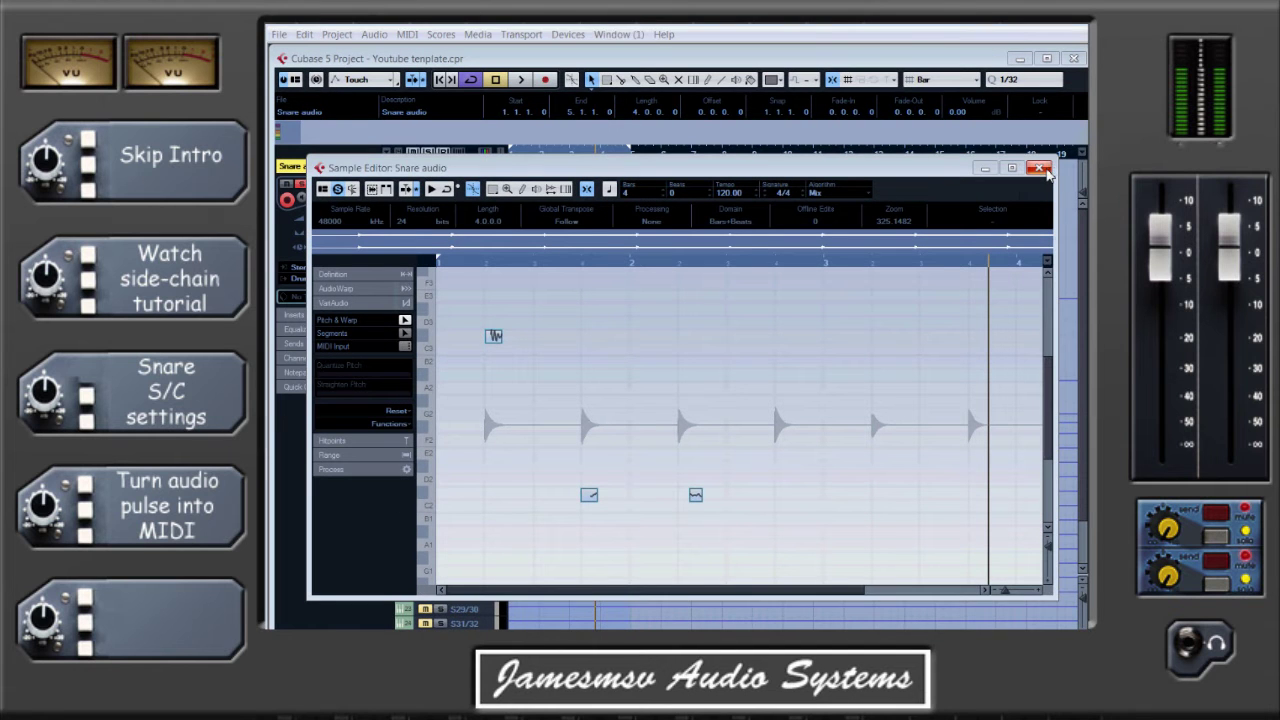
click(1040, 168)
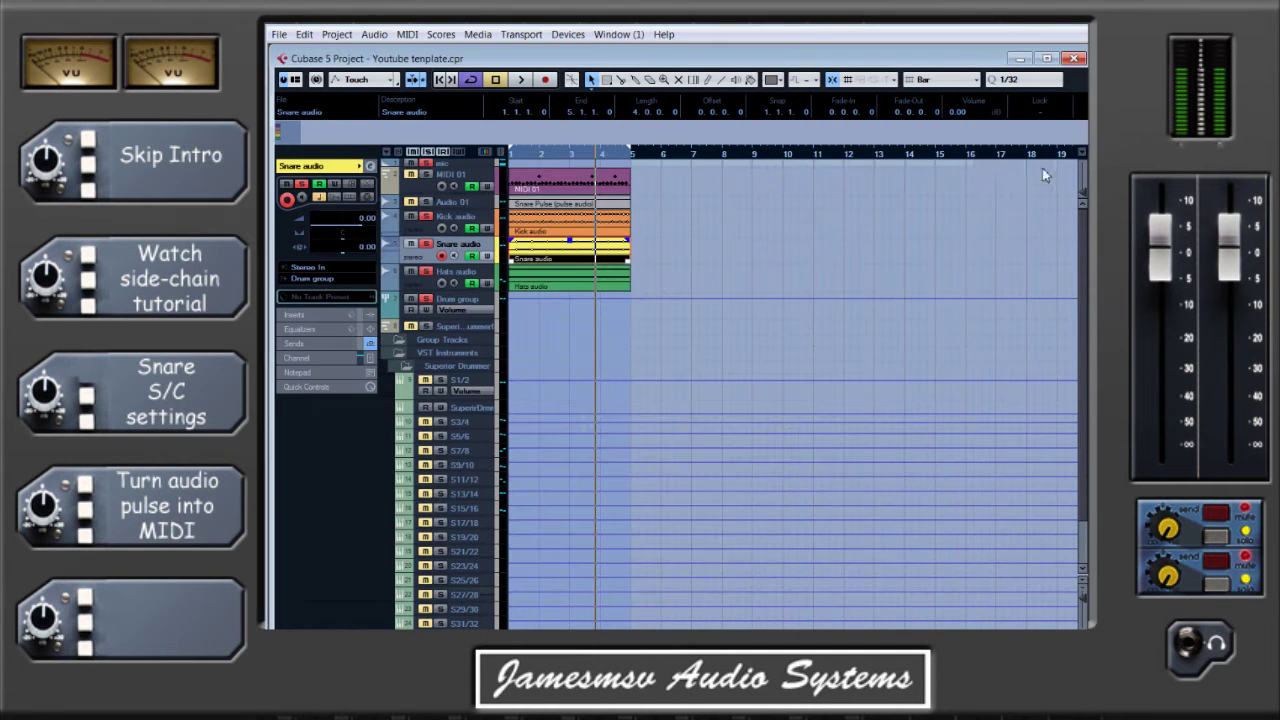
scroll(484, 522, down, 2)
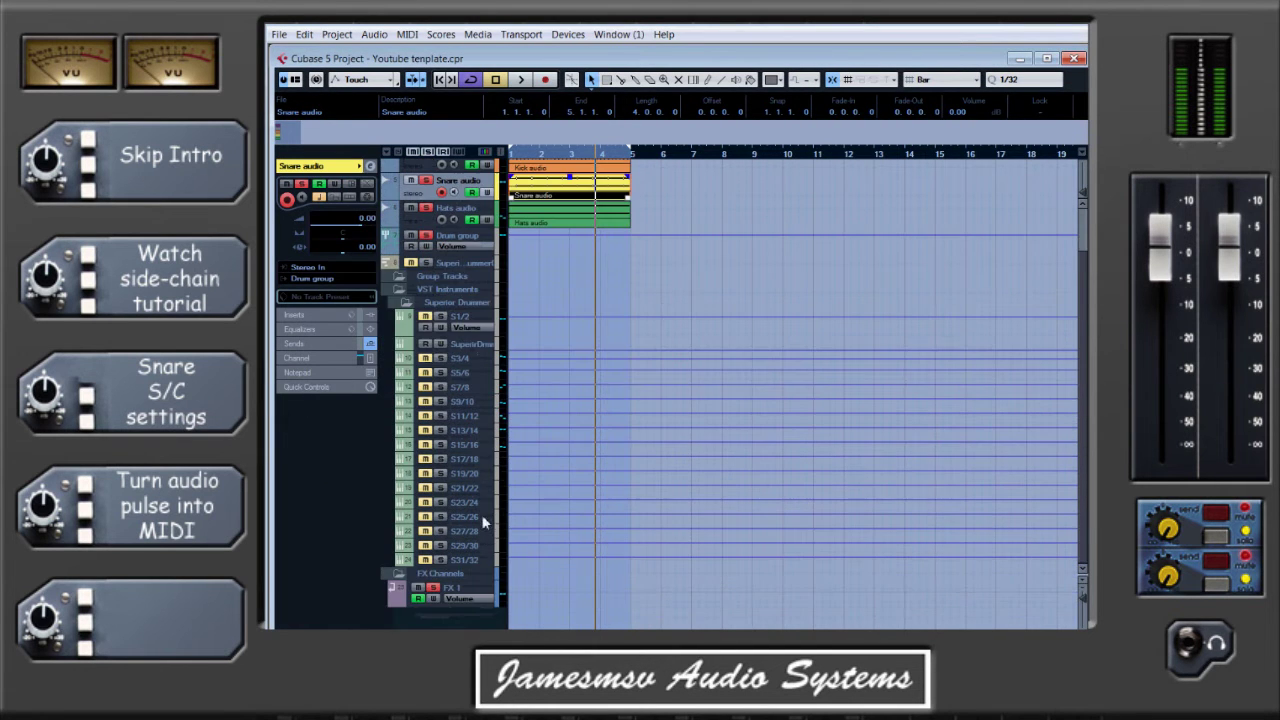
click(476, 592)
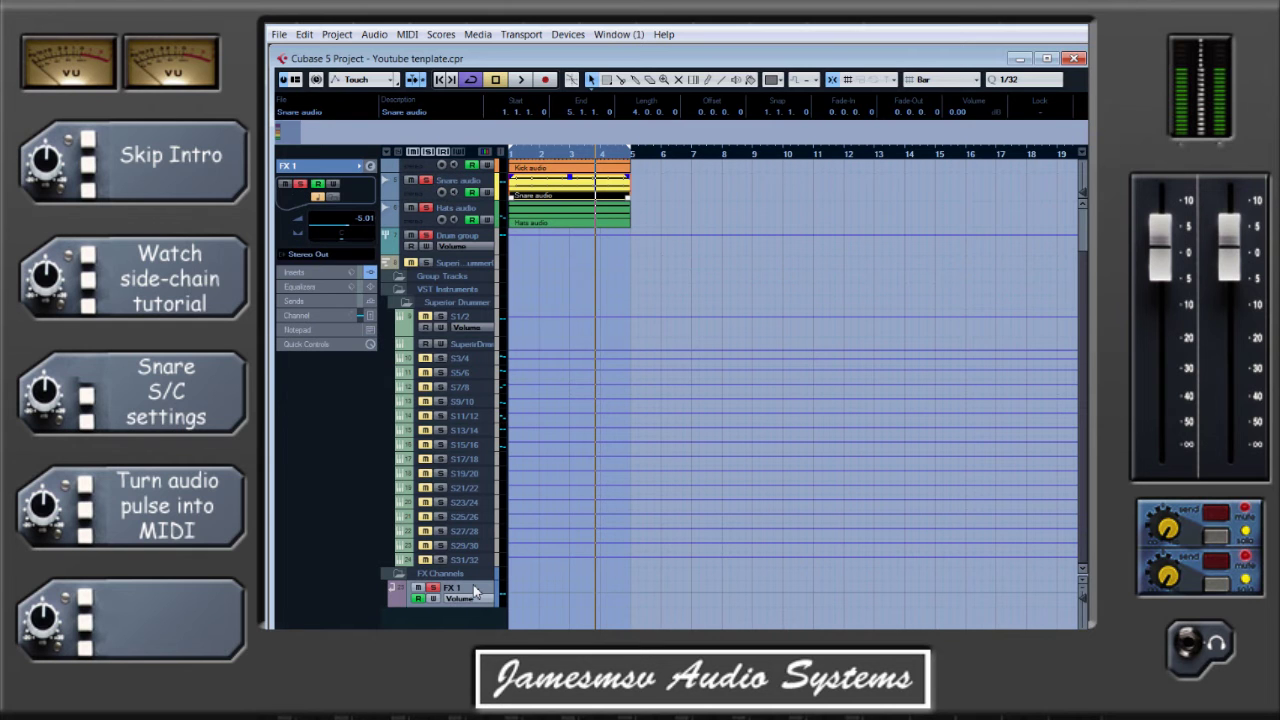
scroll(466, 495, up, 2)
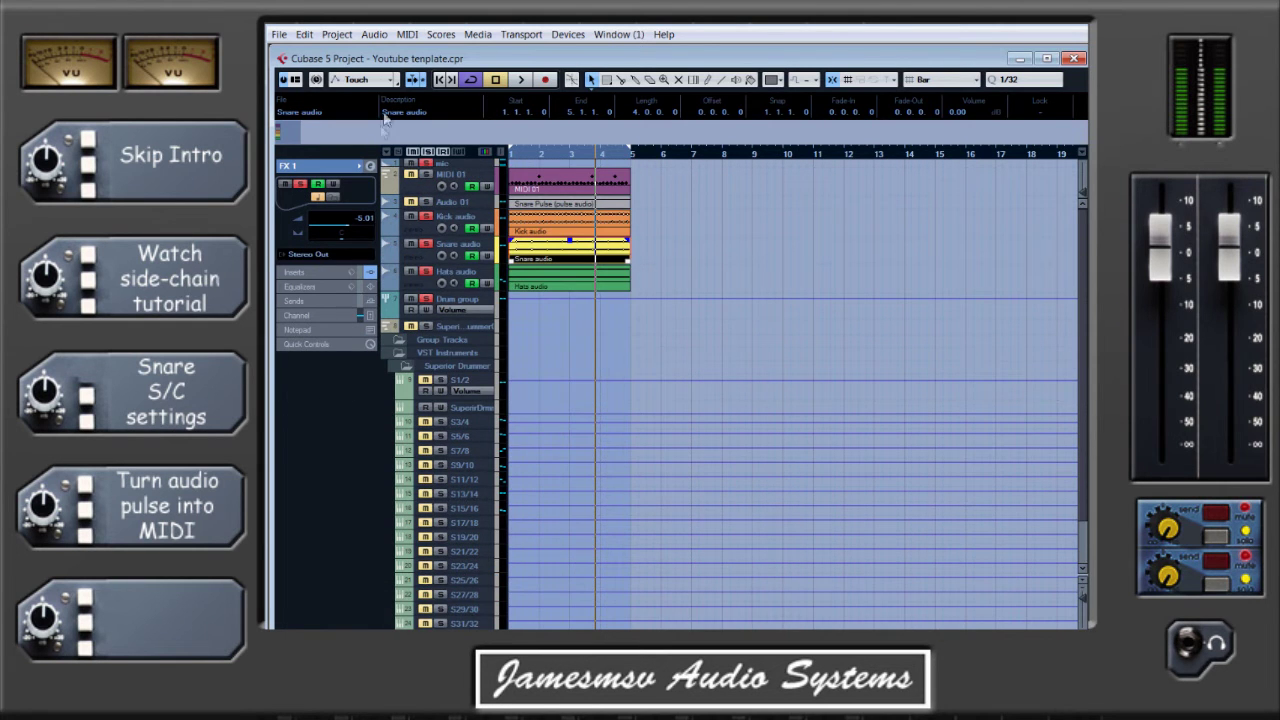
click(370, 167)
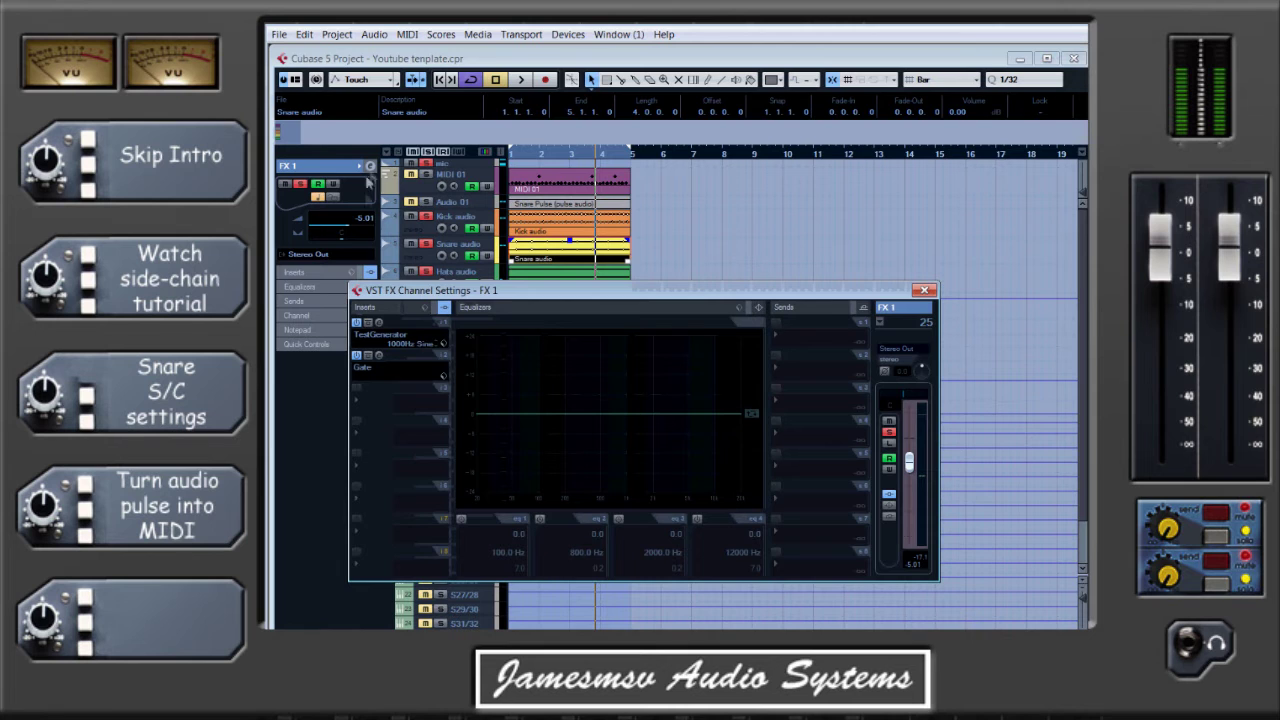
click(378, 324)
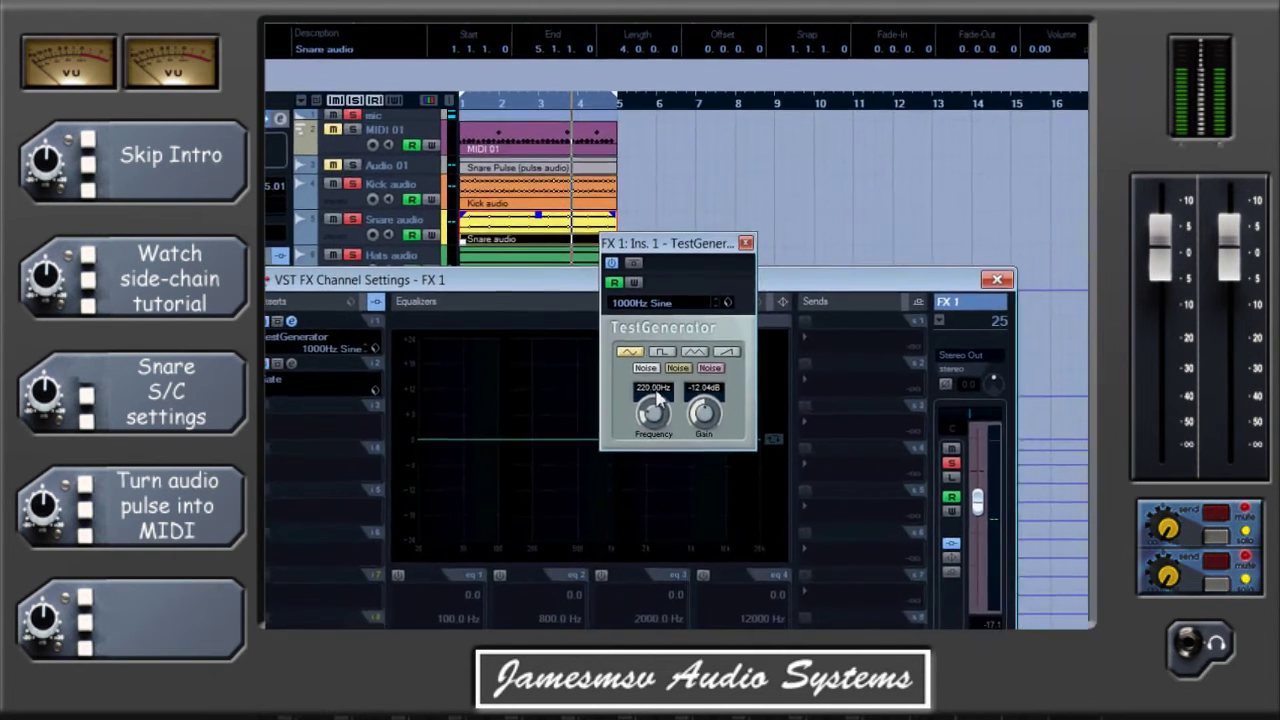
click(731, 263)
Pull the Snare audio channel fader down to -∞ and turn off its record enable.
click(924, 290)
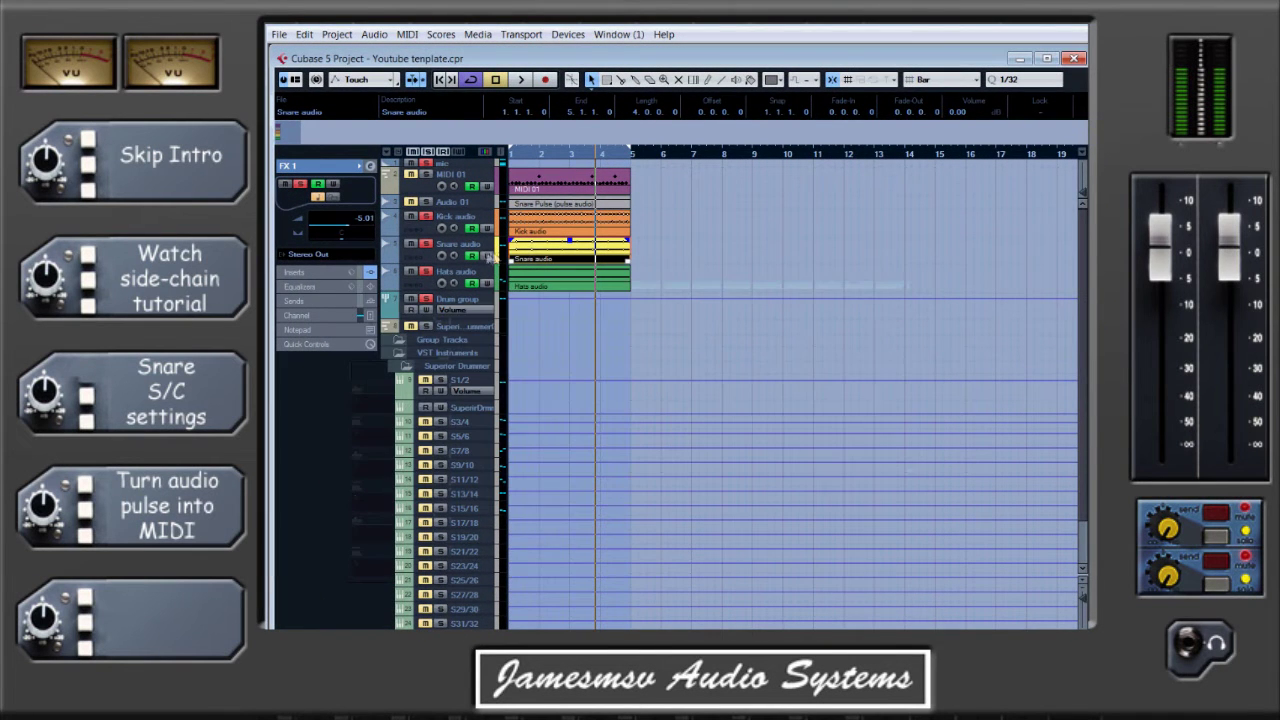
click(464, 251)
click(371, 167)
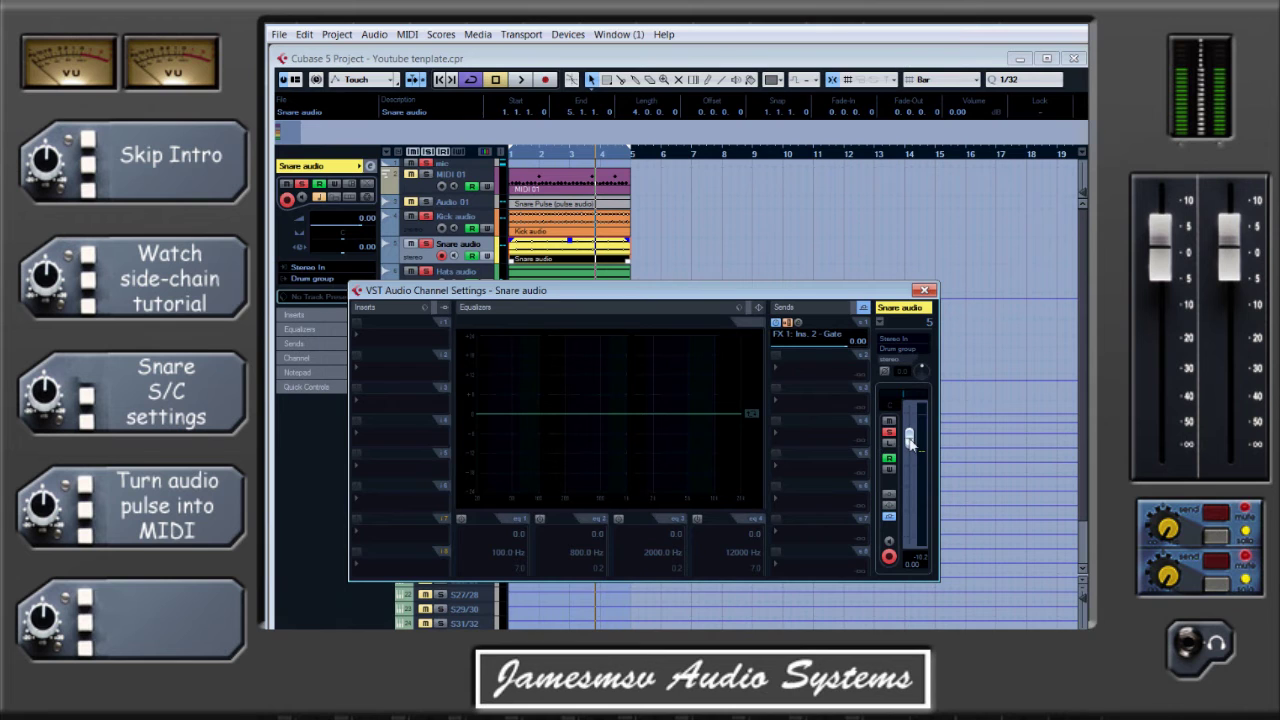
drag(909, 436, 911, 569)
click(889, 556)
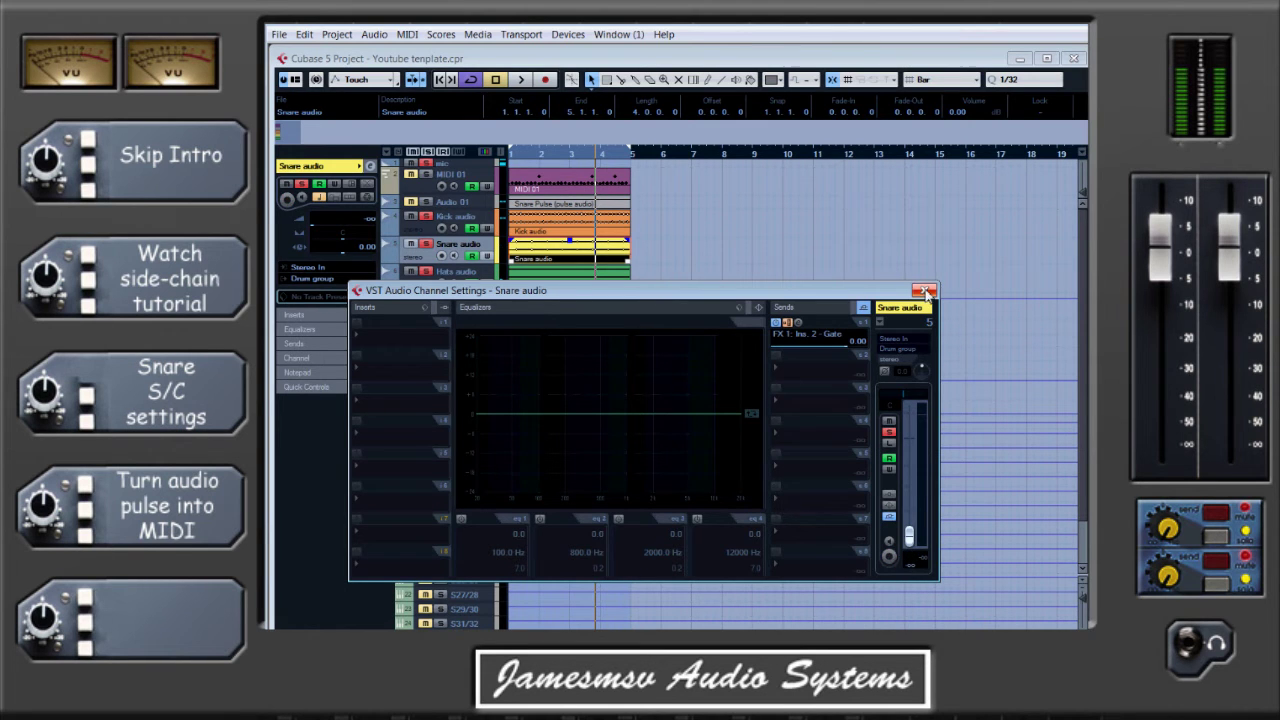
click(926, 292)
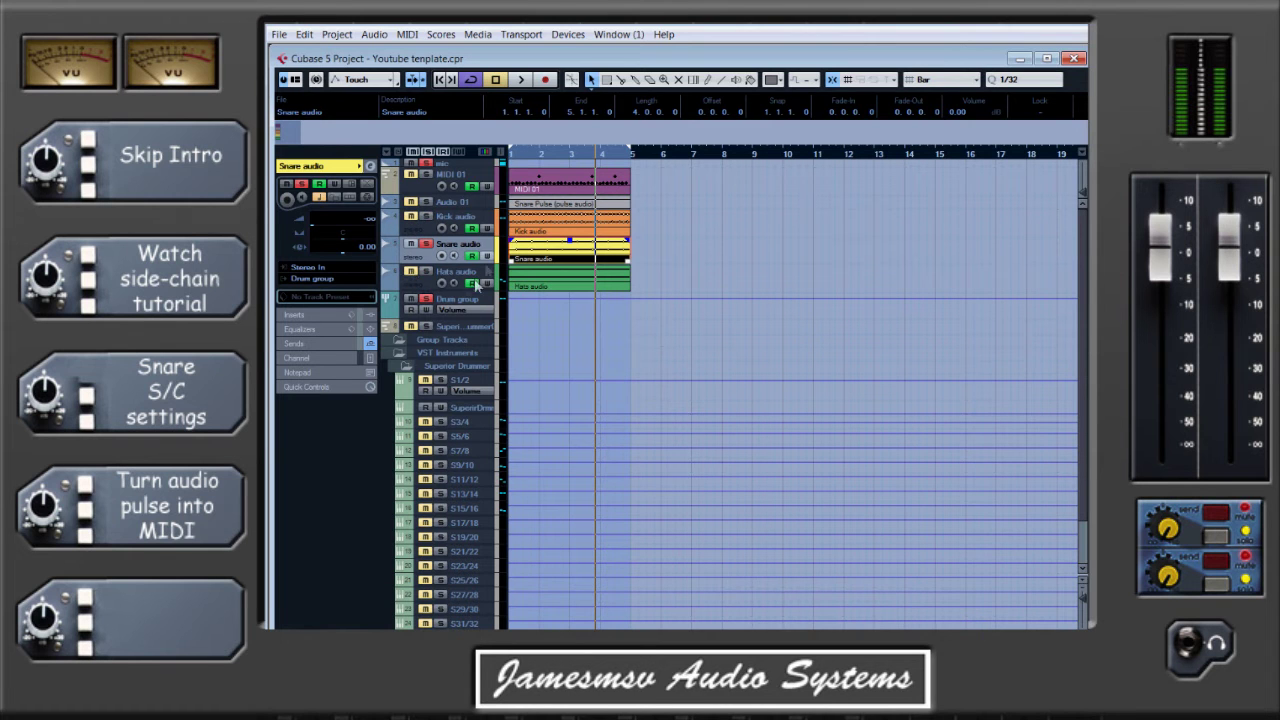
Play the drums back with the Snare audio fader left at -∞.
scroll(460, 590, down, 2)
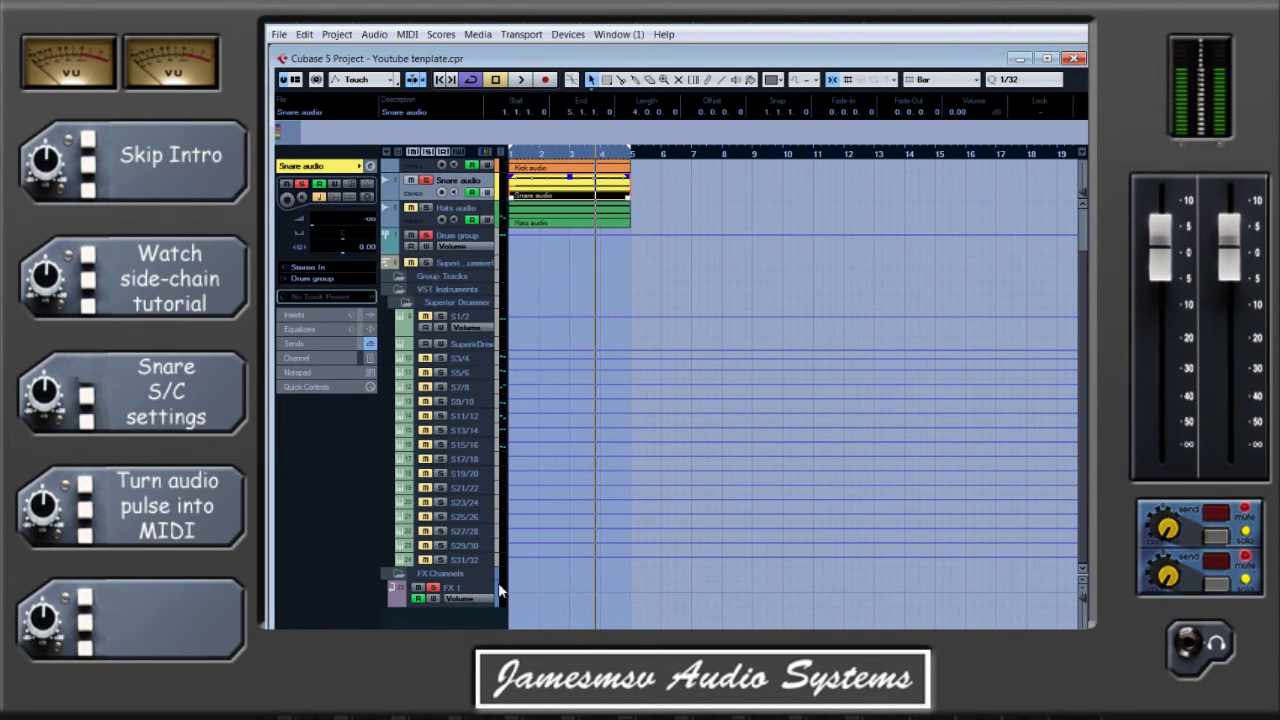
scroll(490, 595, up, 3)
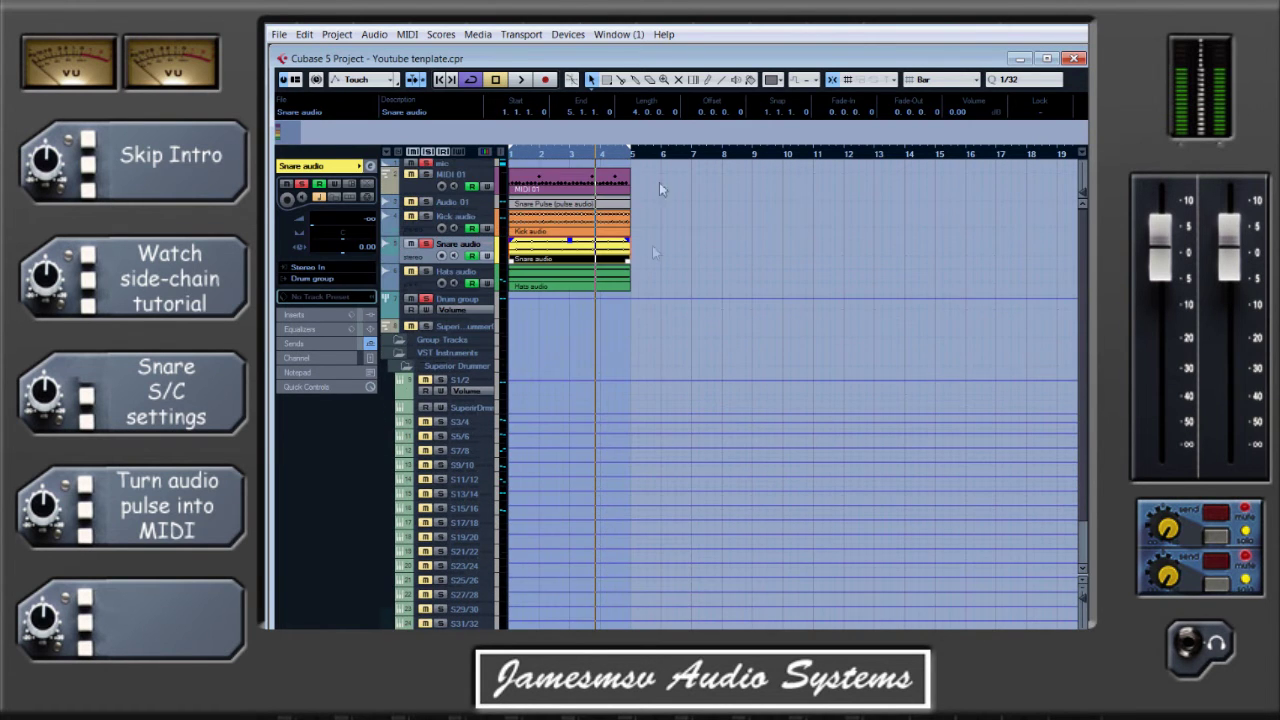
click(520, 79)
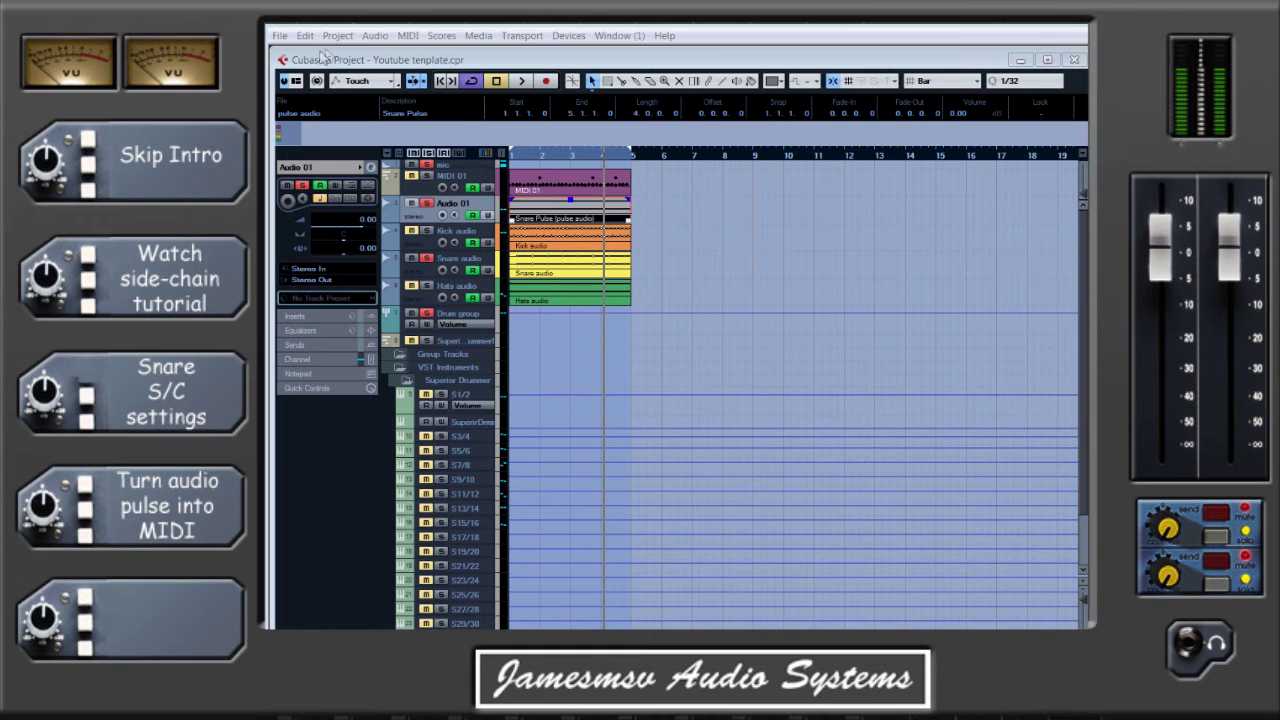
click(282, 46)
click(280, 35)
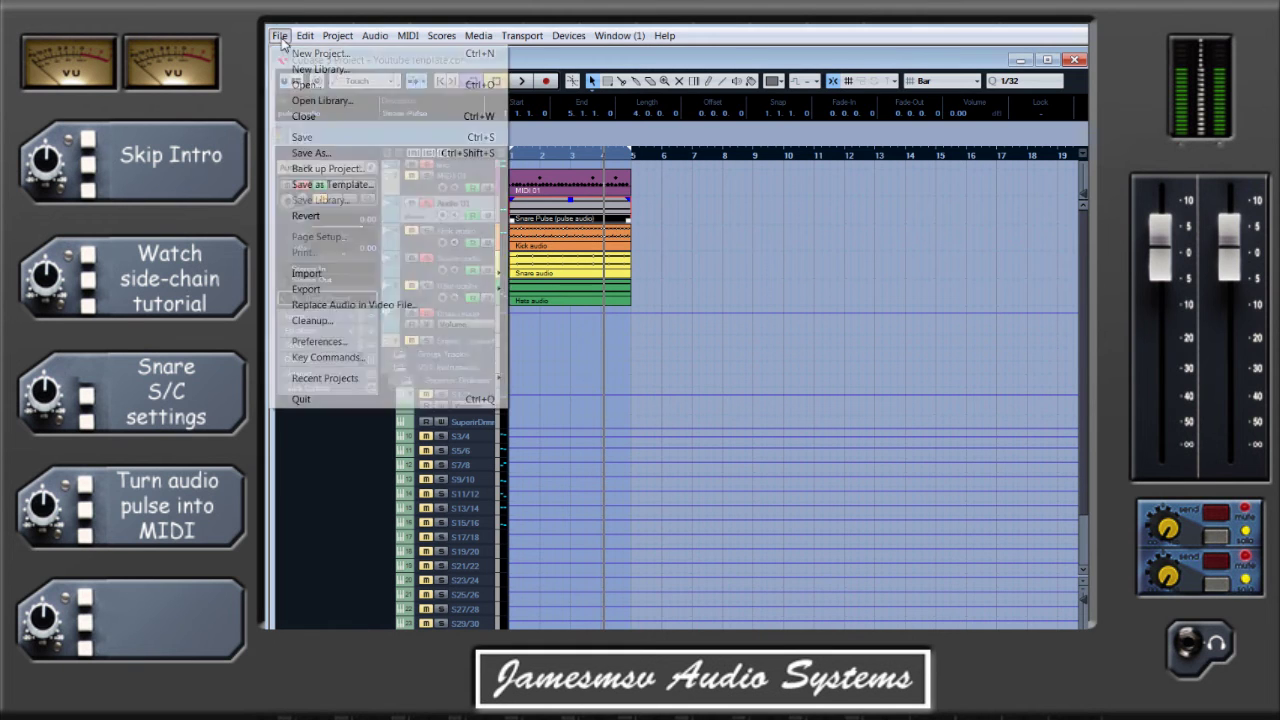
mouse_move(457, 293)
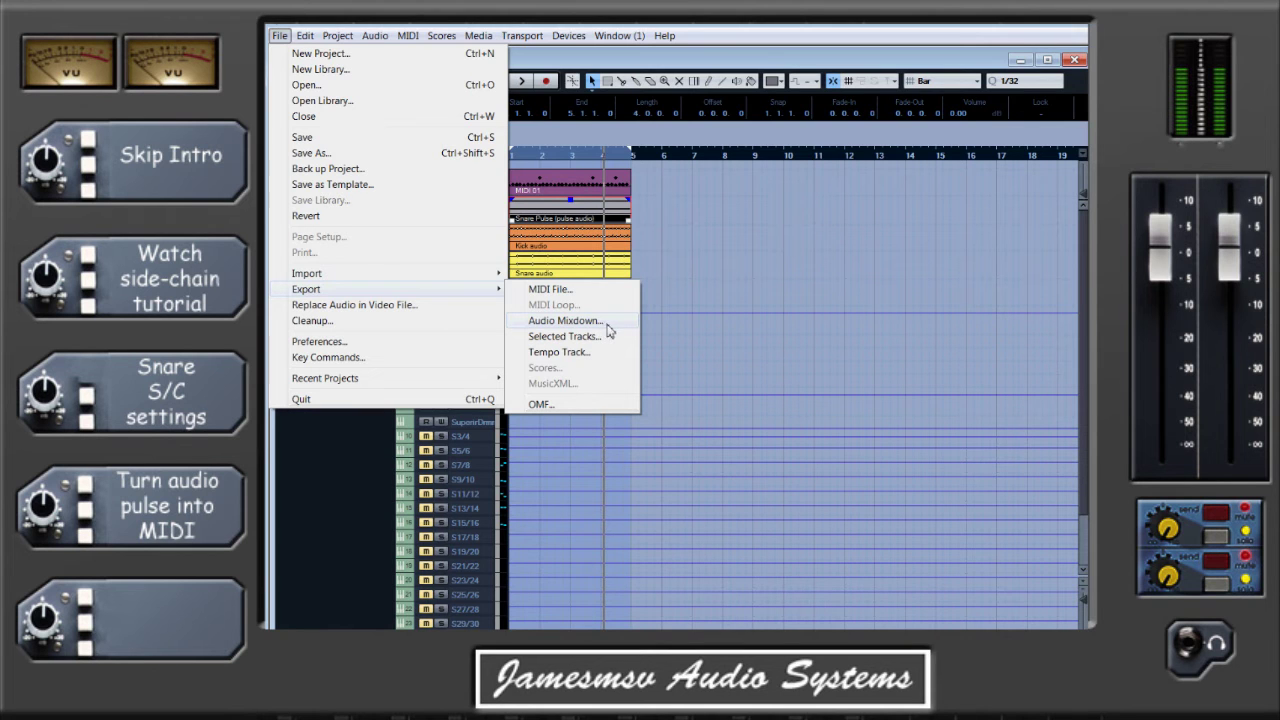
click(691, 222)
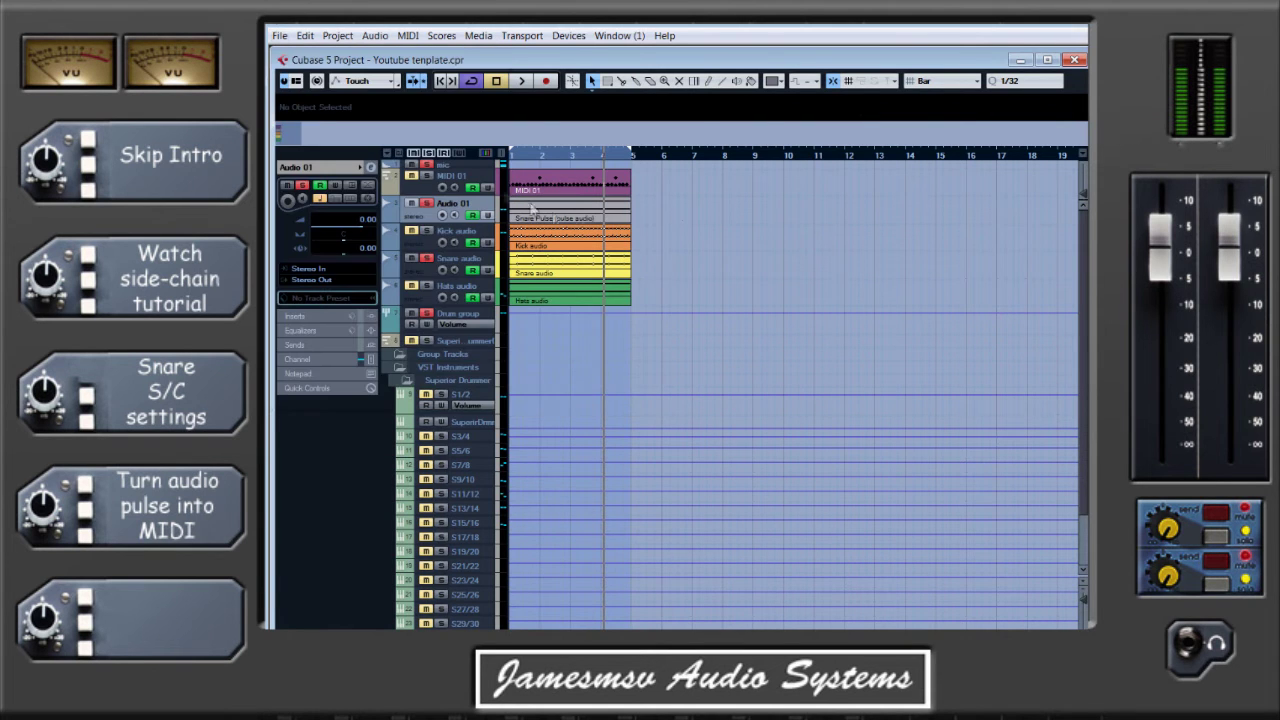
Extract the Snare Pulse's VariAudio pitch segments as MIDI onto a new MIDI 03 track.
double_click(578, 218)
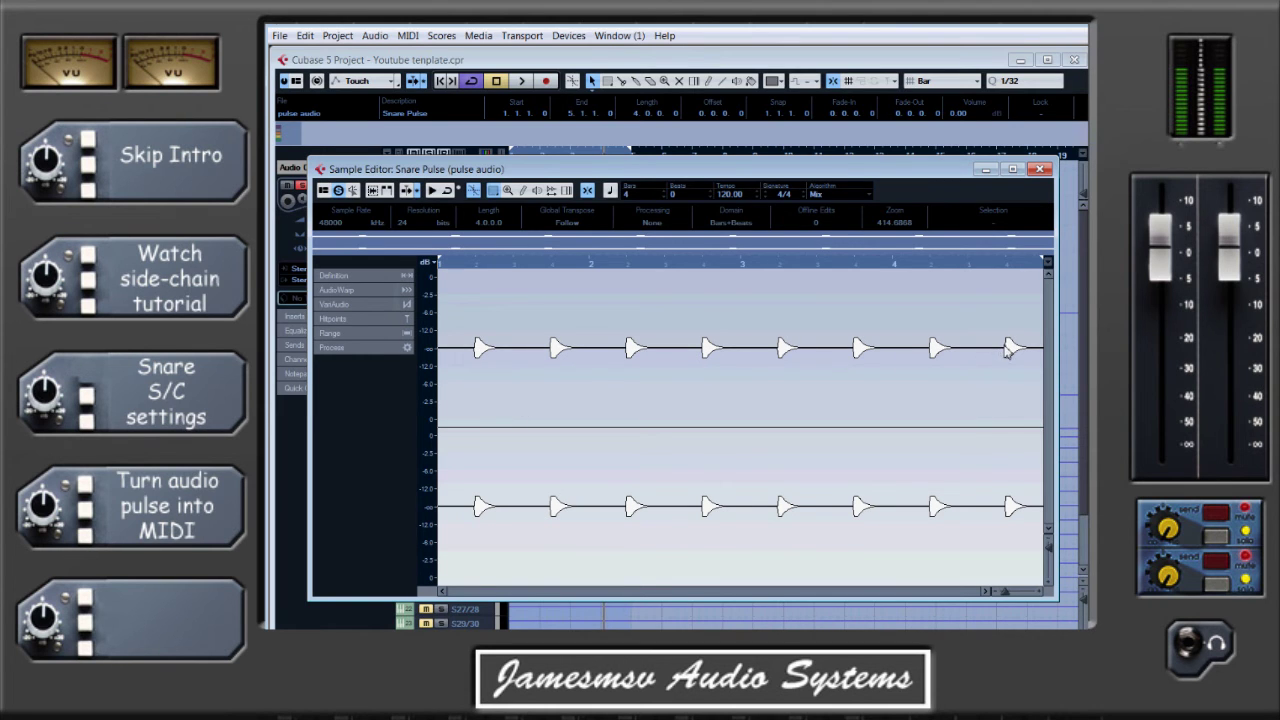
click(333, 306)
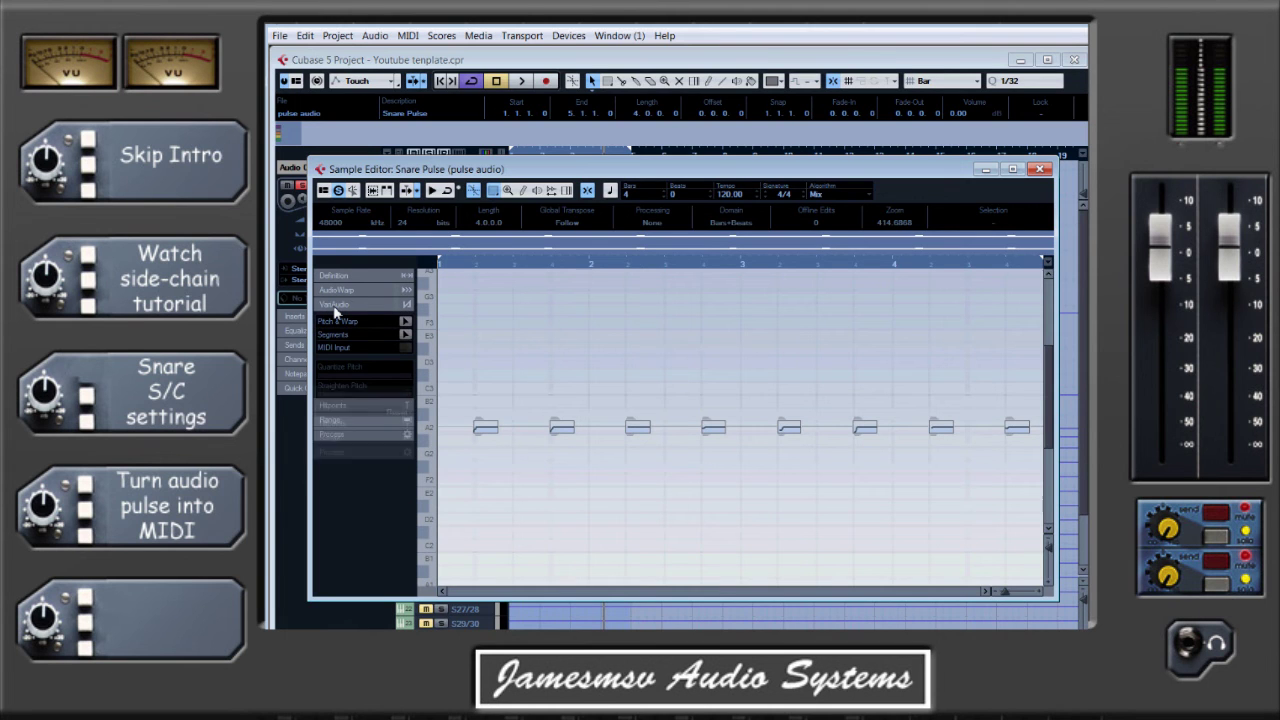
click(405, 321)
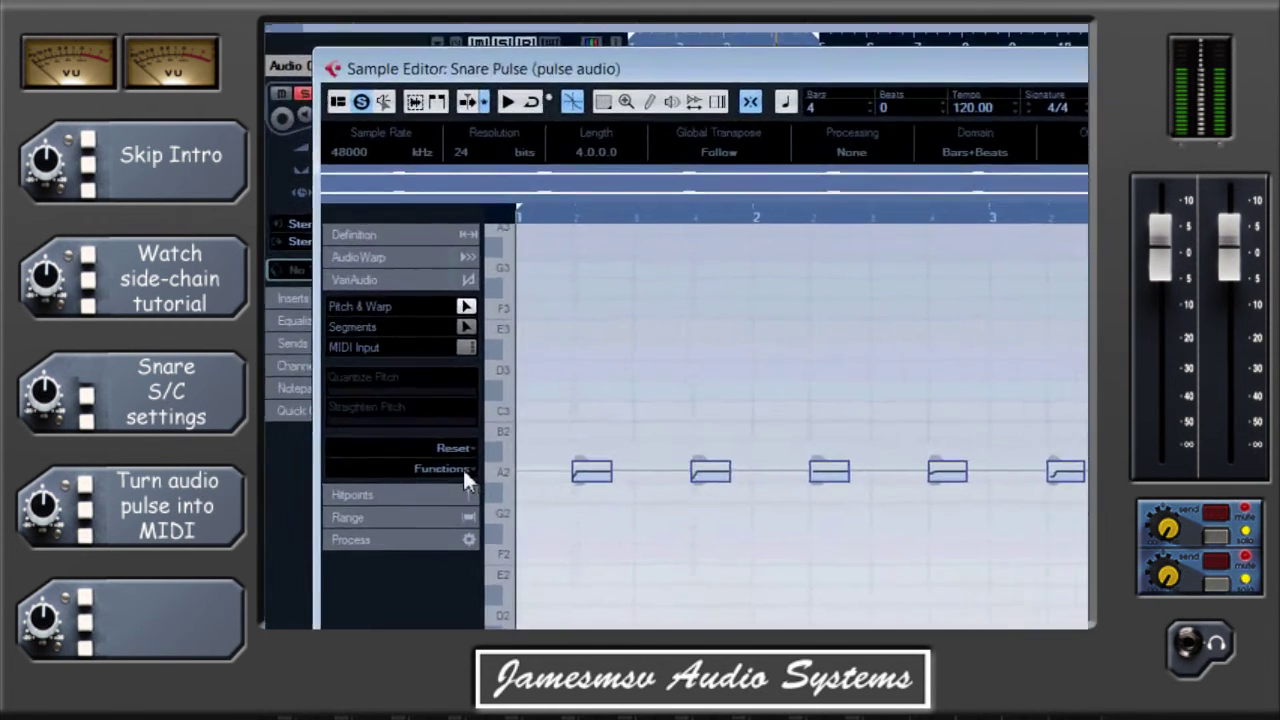
click(462, 469)
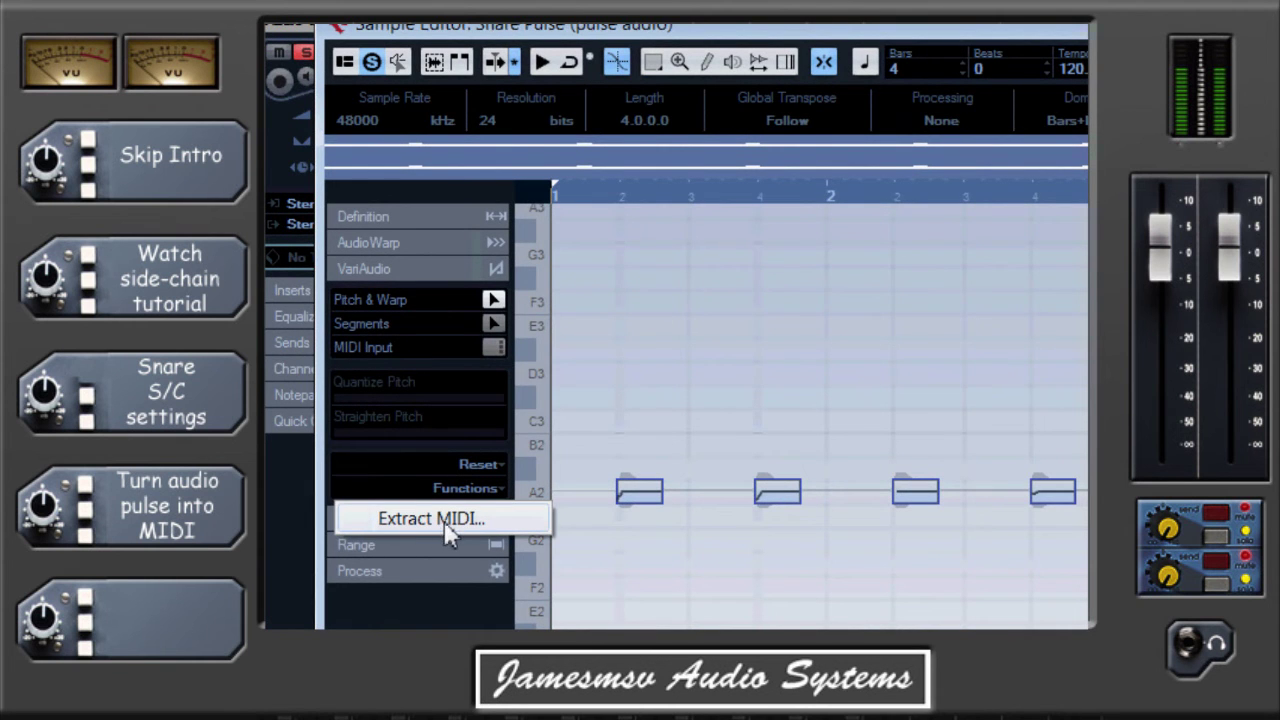
click(447, 528)
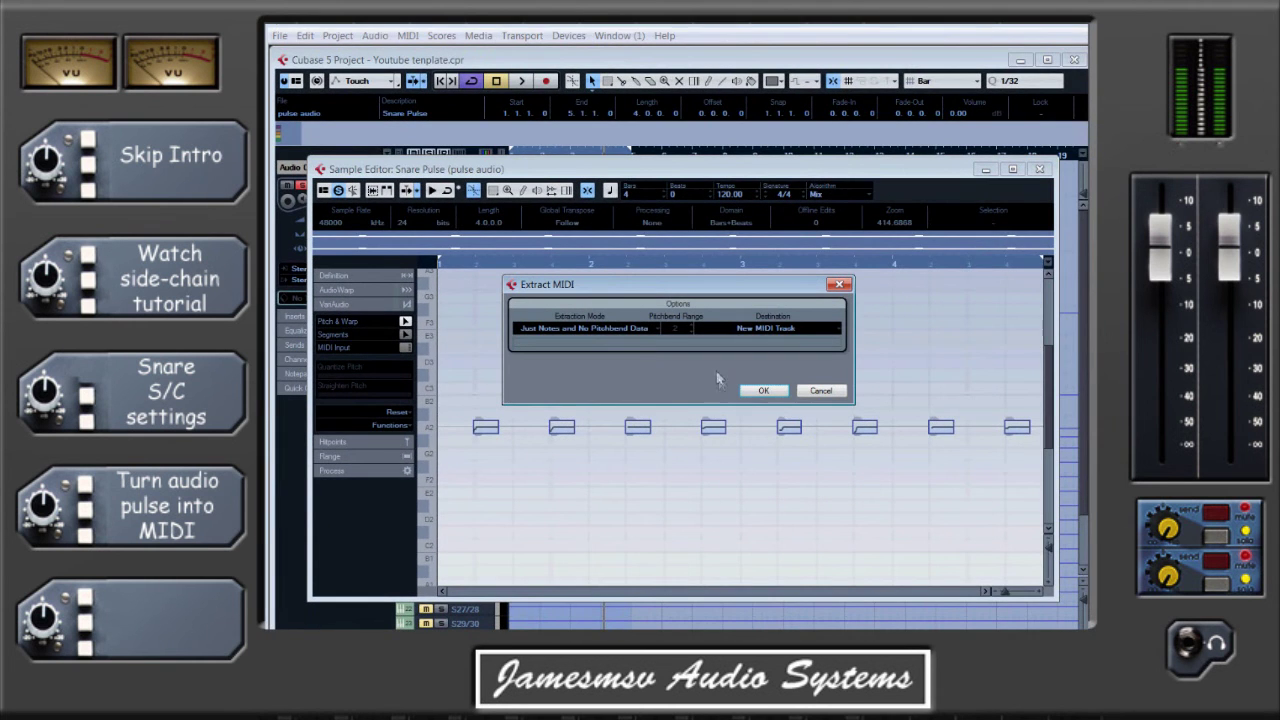
click(781, 391)
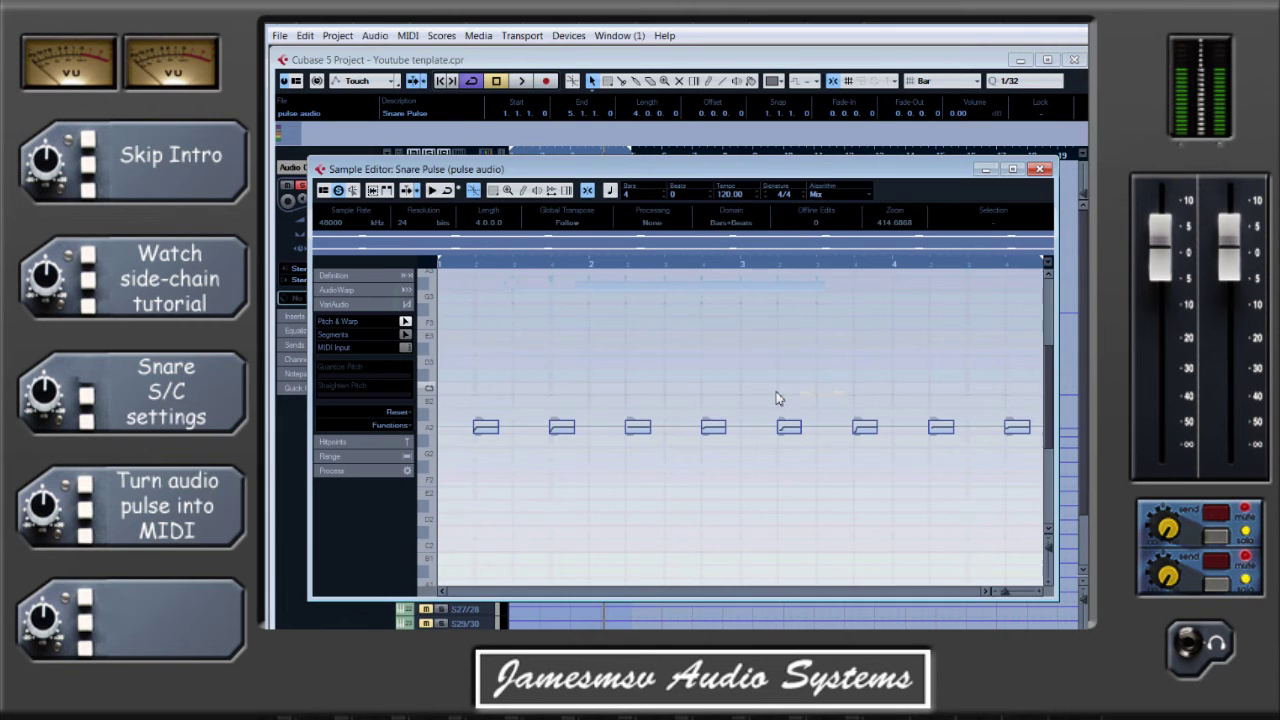
click(1041, 168)
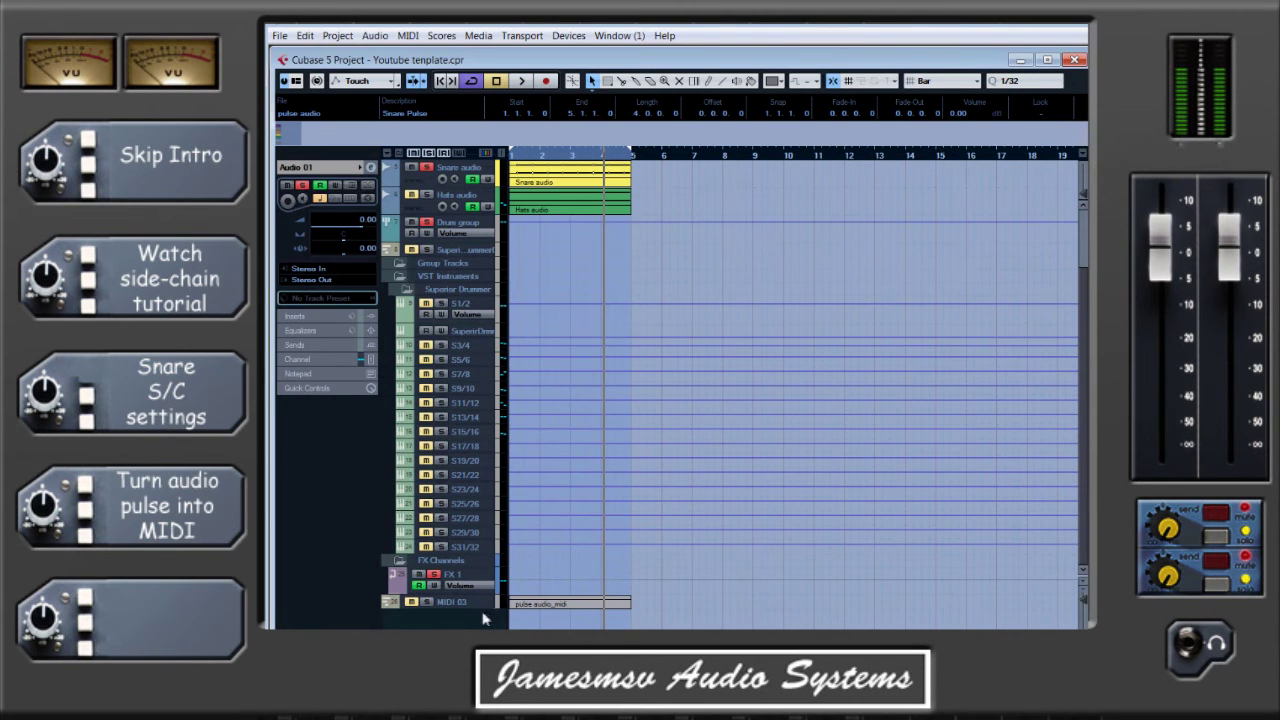
Select all eight notes in the pulse audio_midi part and drag them down 19 semitones to D1.
click(560, 605)
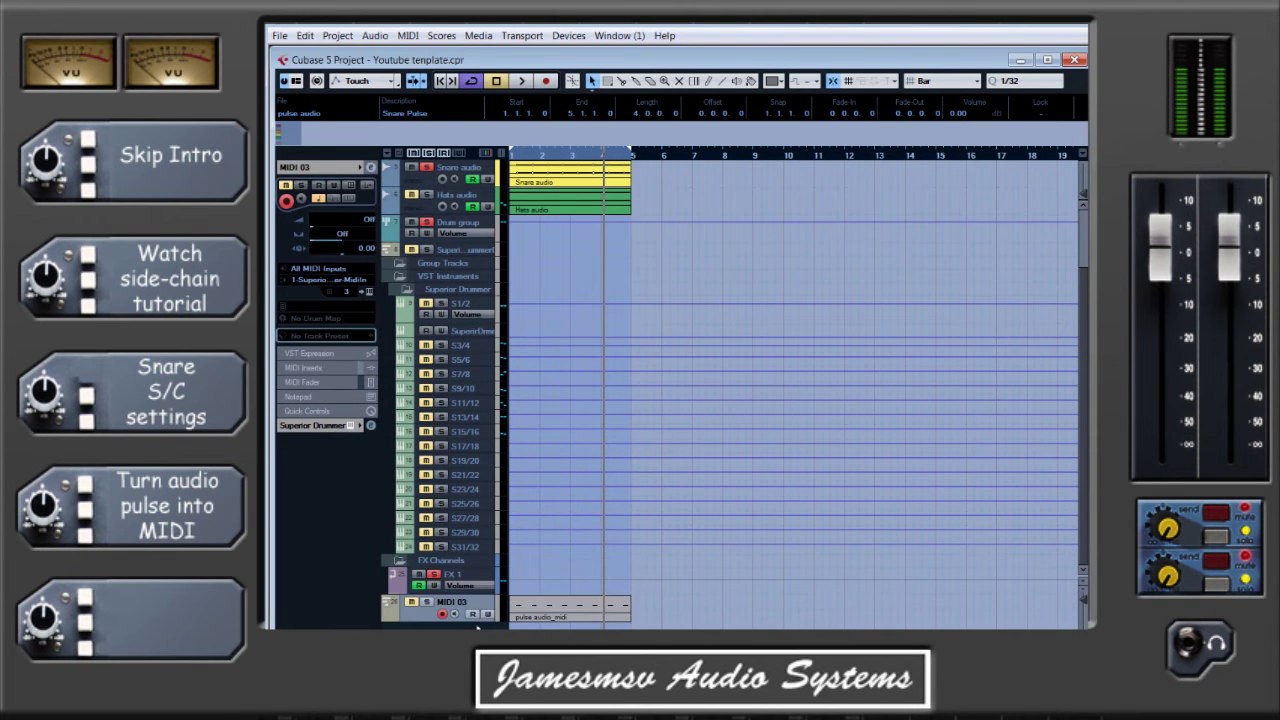
double_click(560, 608)
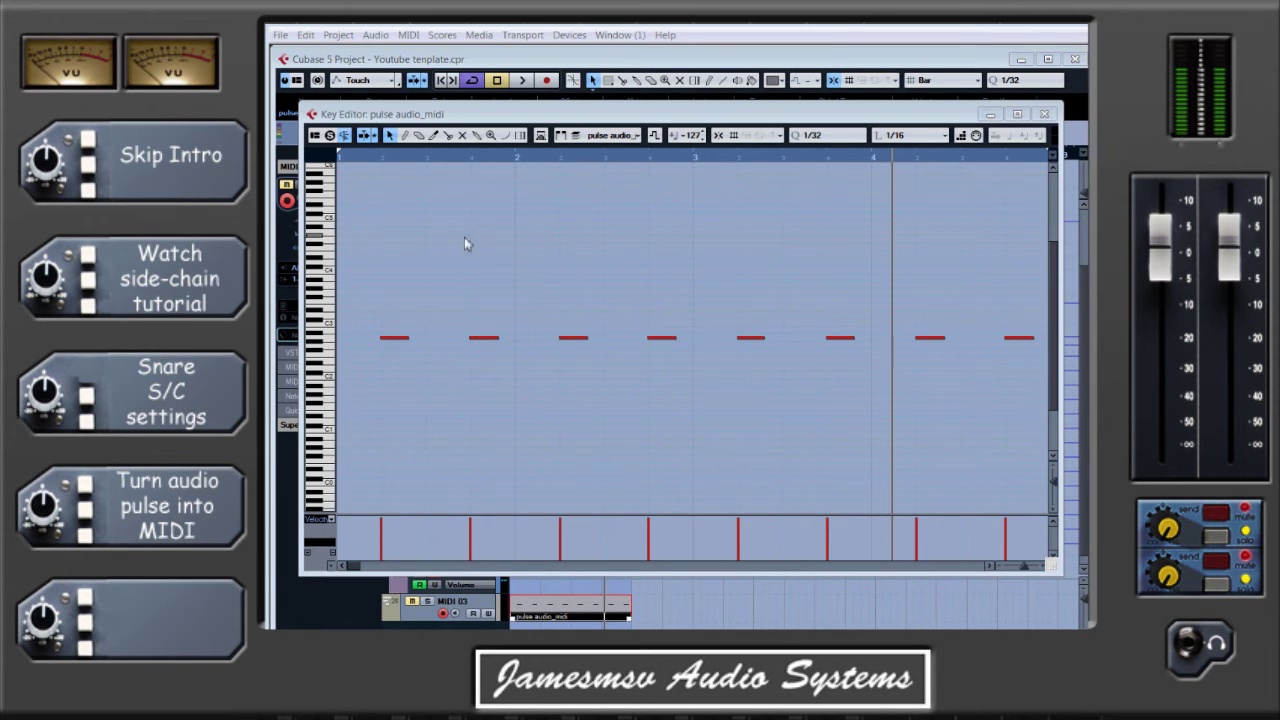
click(376, 232)
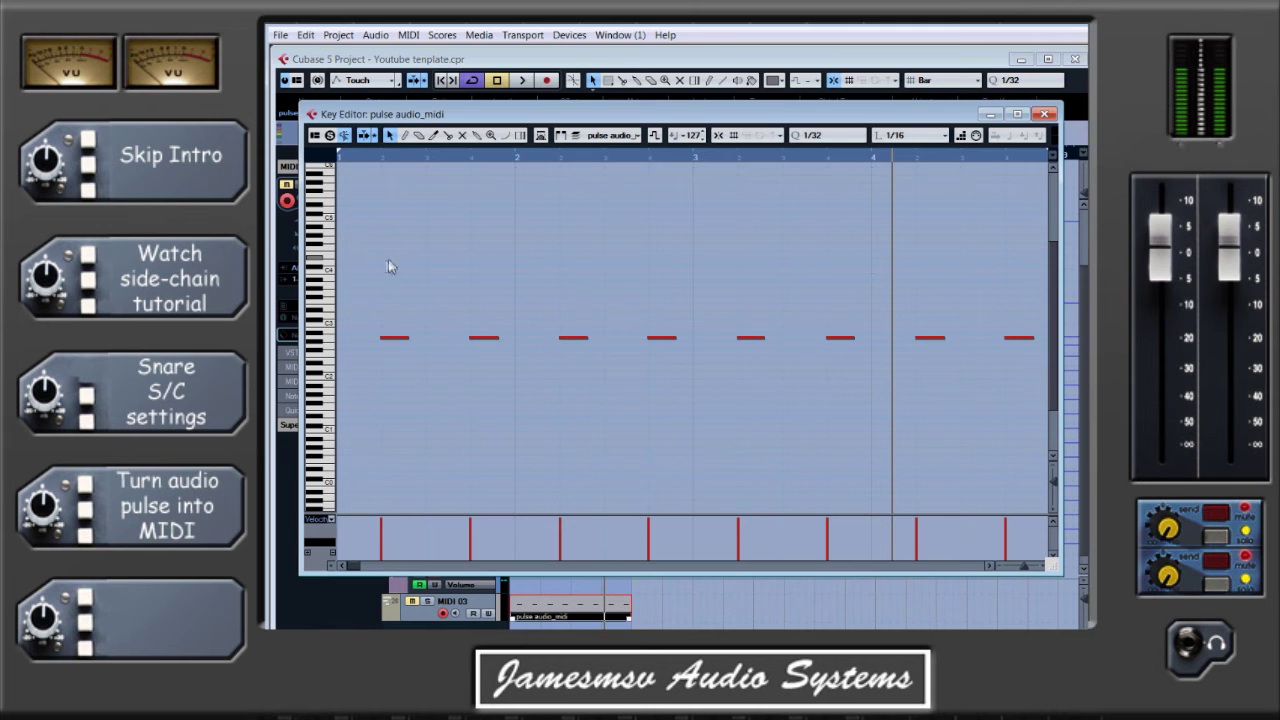
drag(362, 235, 761, 448)
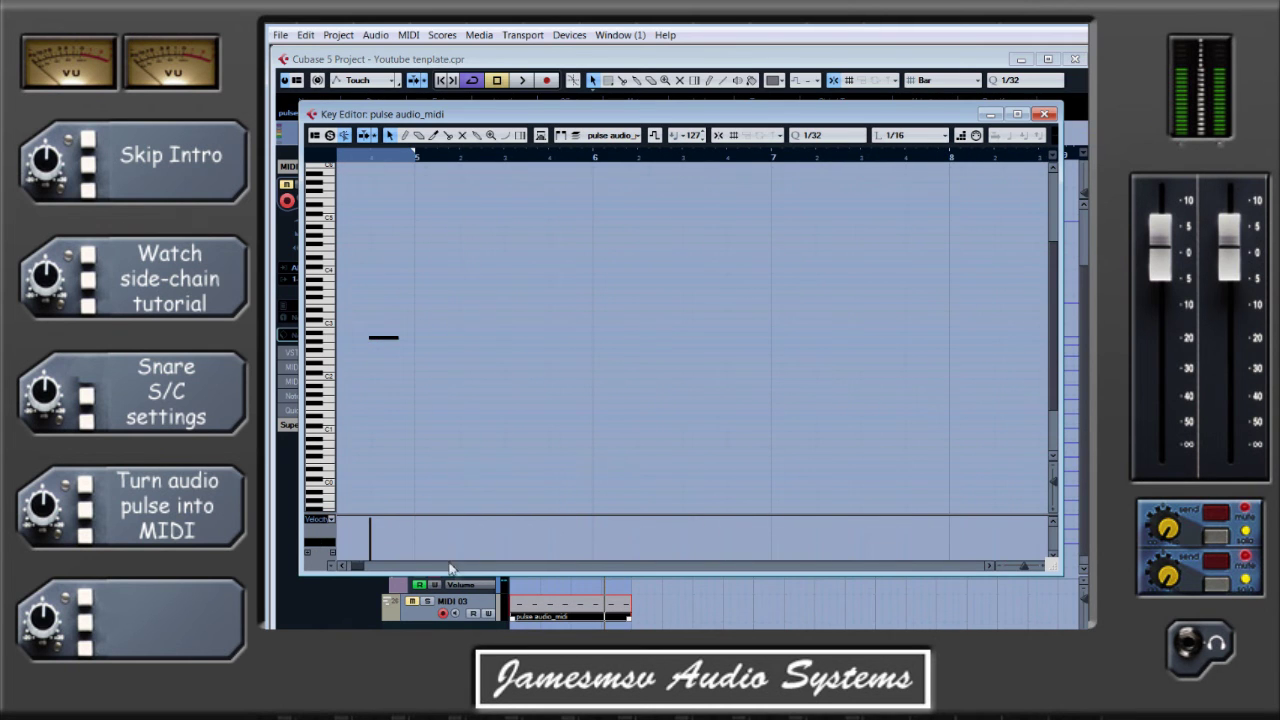
drag(366, 566, 353, 566)
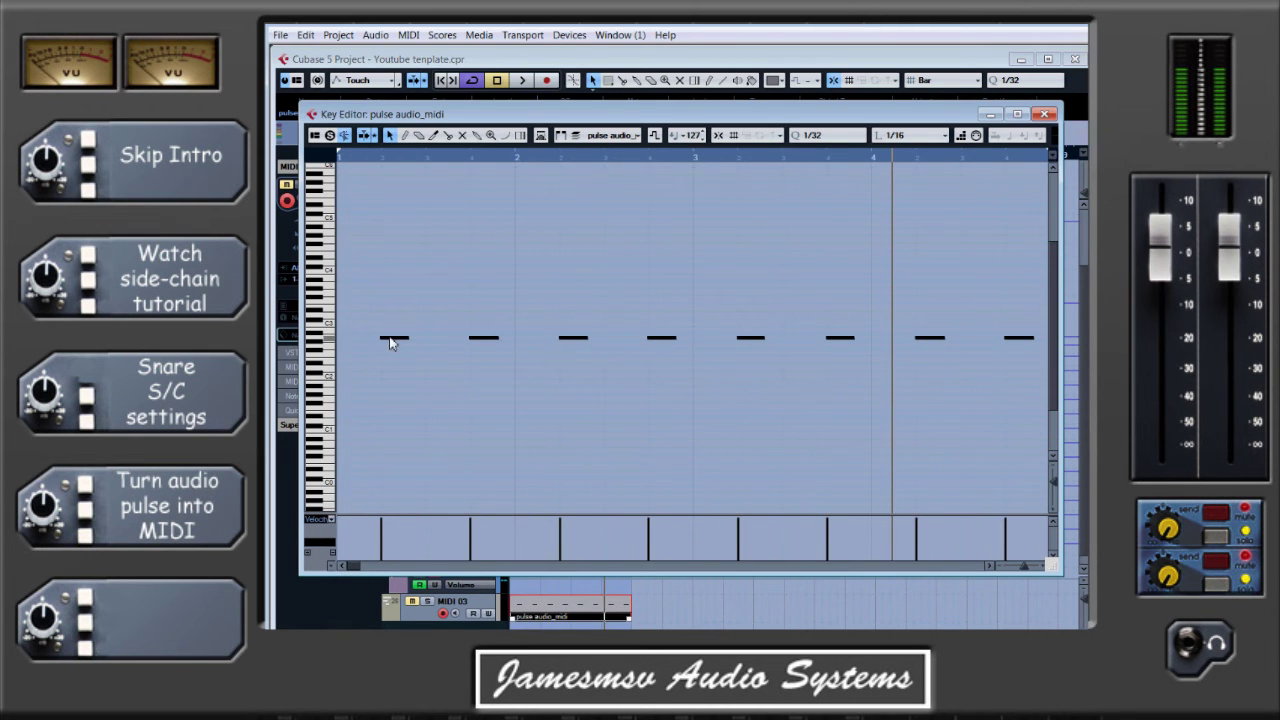
key(ctrl+a)
drag(390, 342, 391, 423)
Open the Superior Drummer instrument from the MIDI 01 track, then close it again.
click(1044, 113)
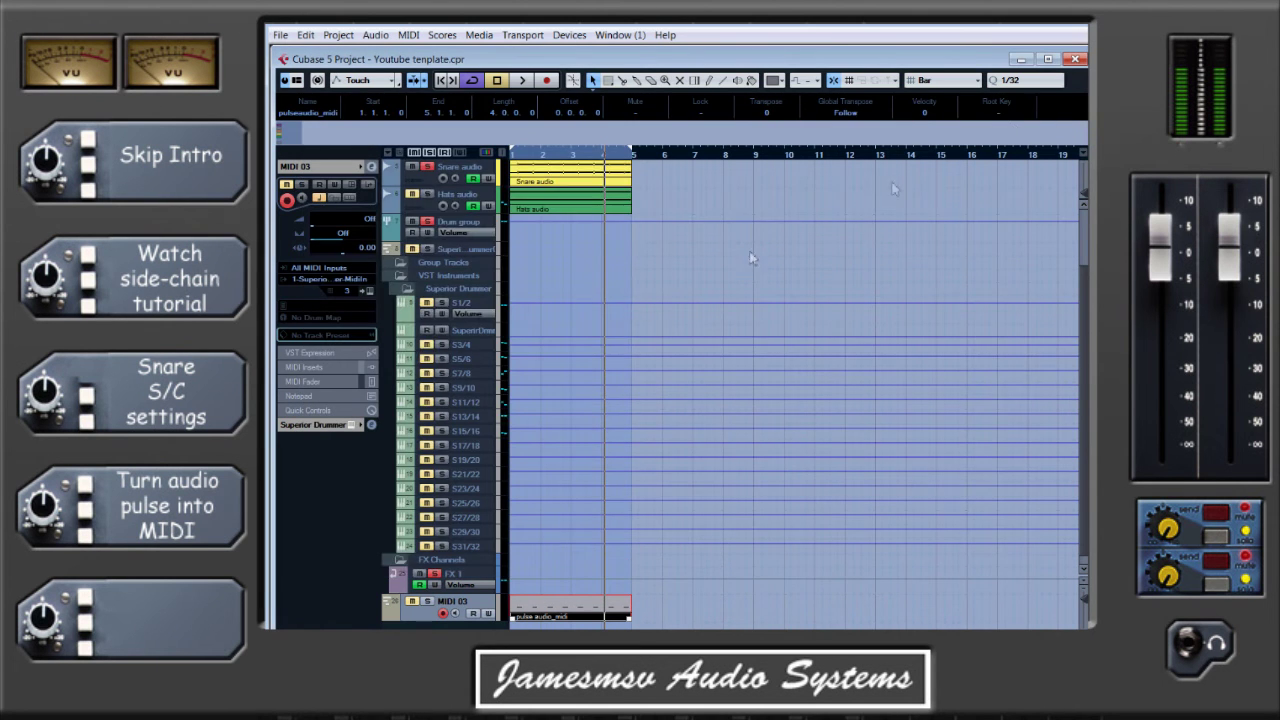
scroll(506, 276, up, 3)
click(470, 175)
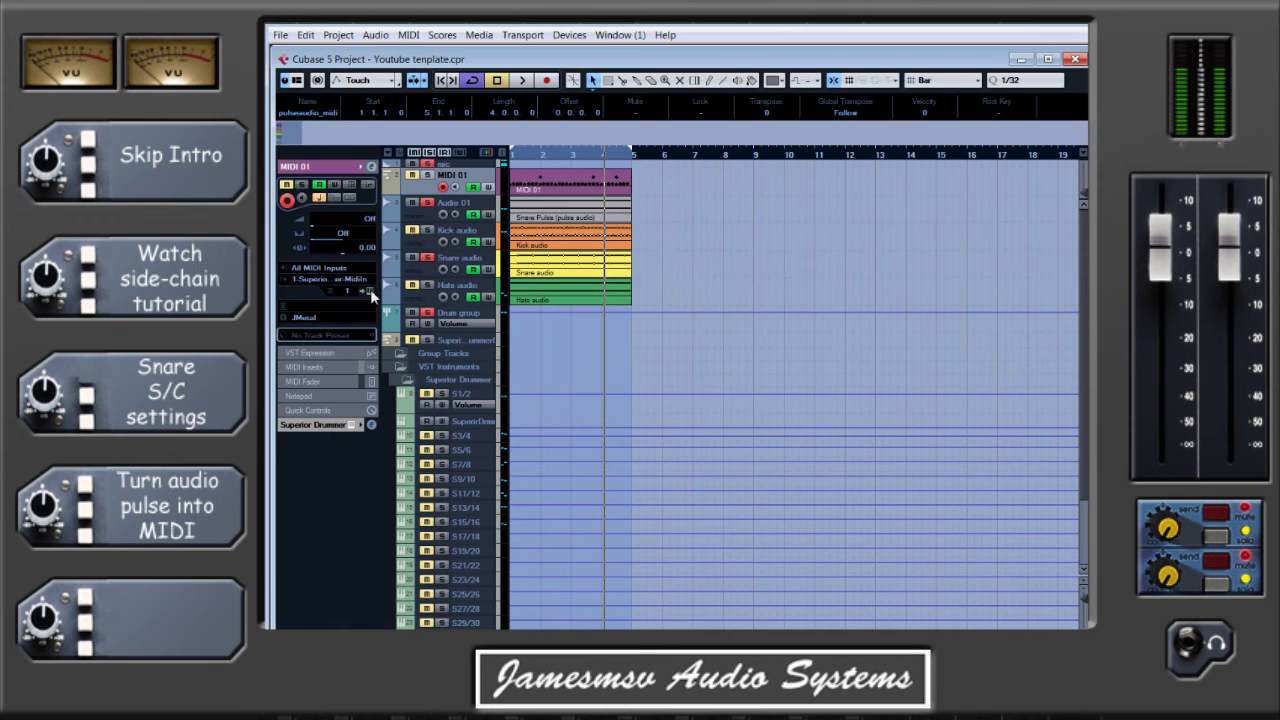
click(373, 292)
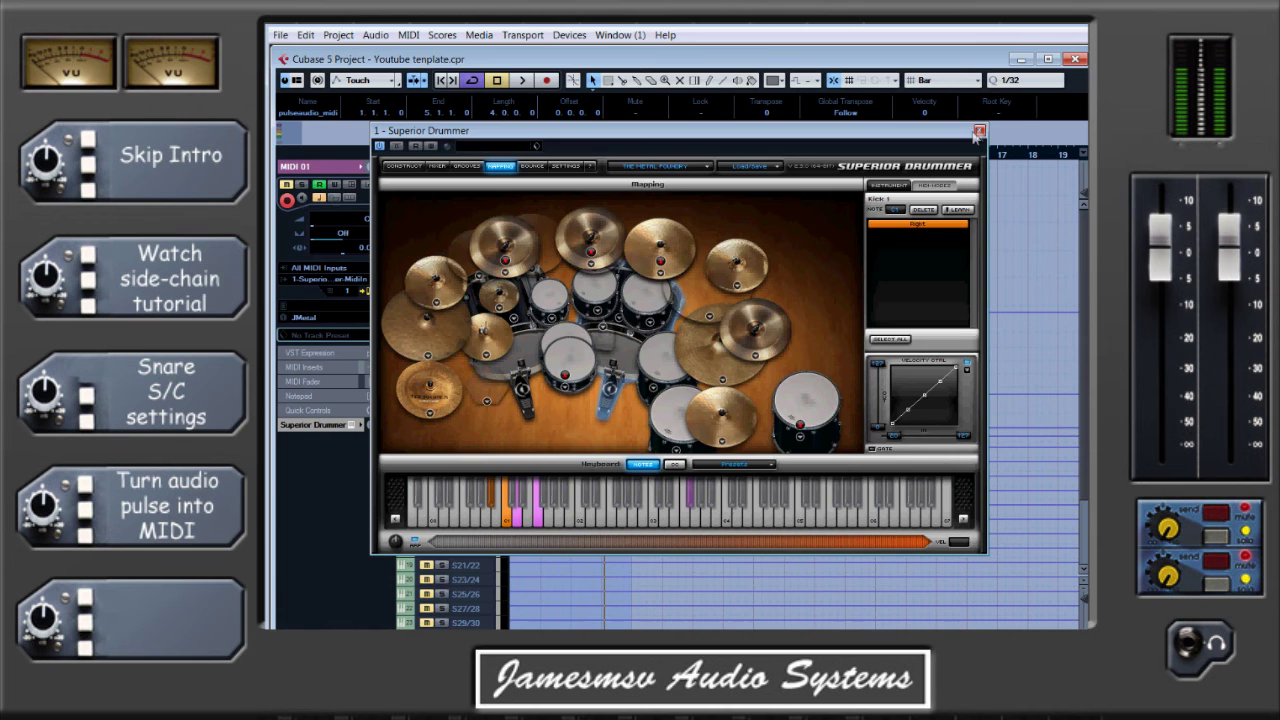
click(978, 133)
Solo MIDI 03, disarm its recording, and confirm it outputs to Superior Drummer.
scroll(560, 480, down, 3)
click(480, 590)
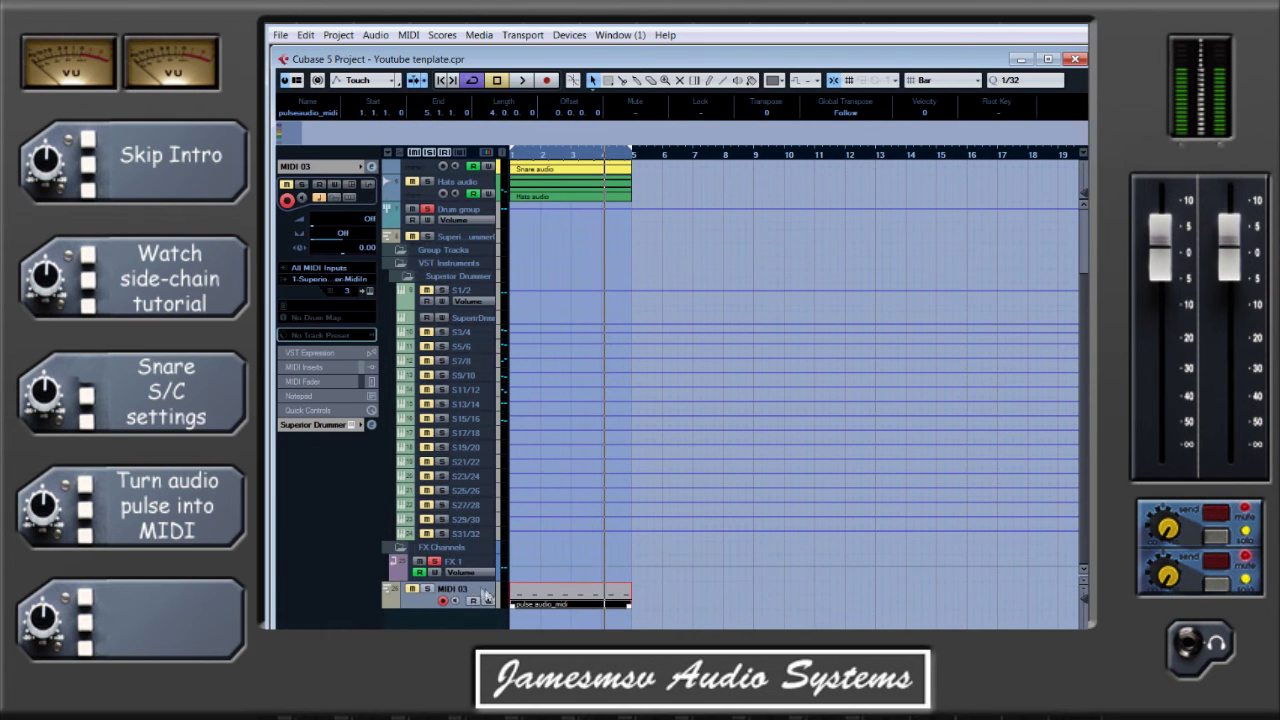
click(421, 590)
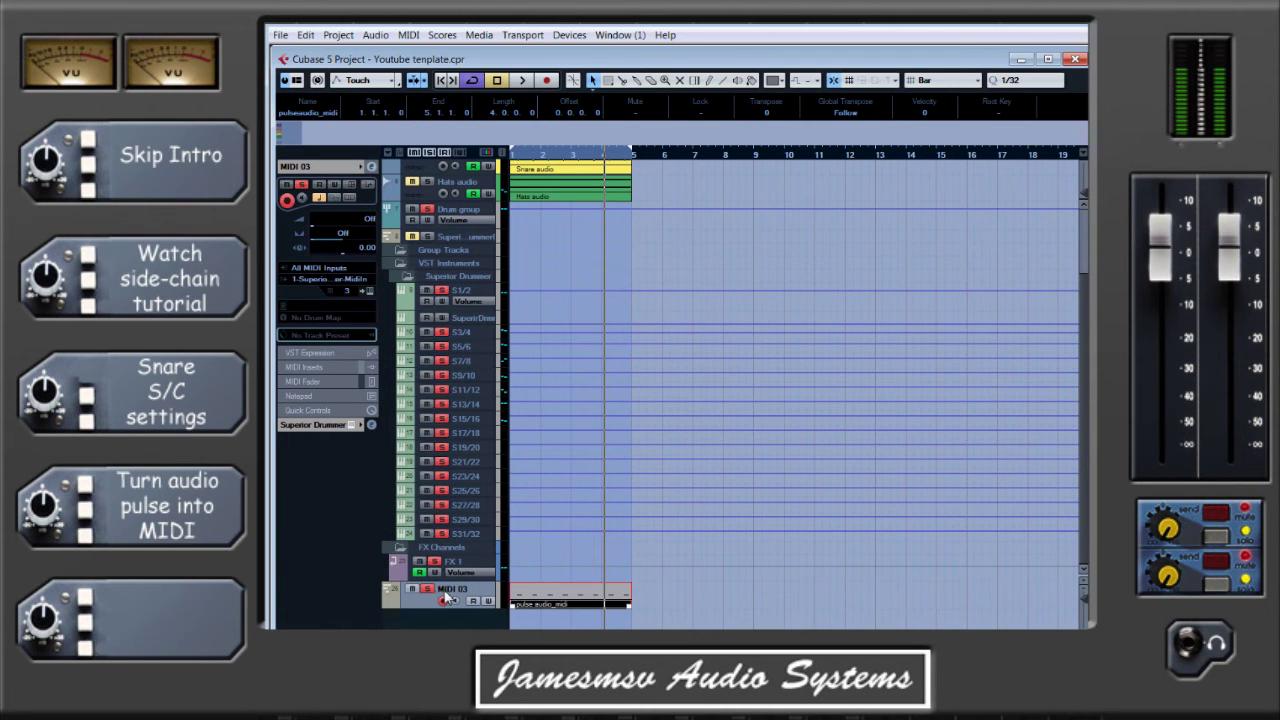
click(444, 600)
click(350, 280)
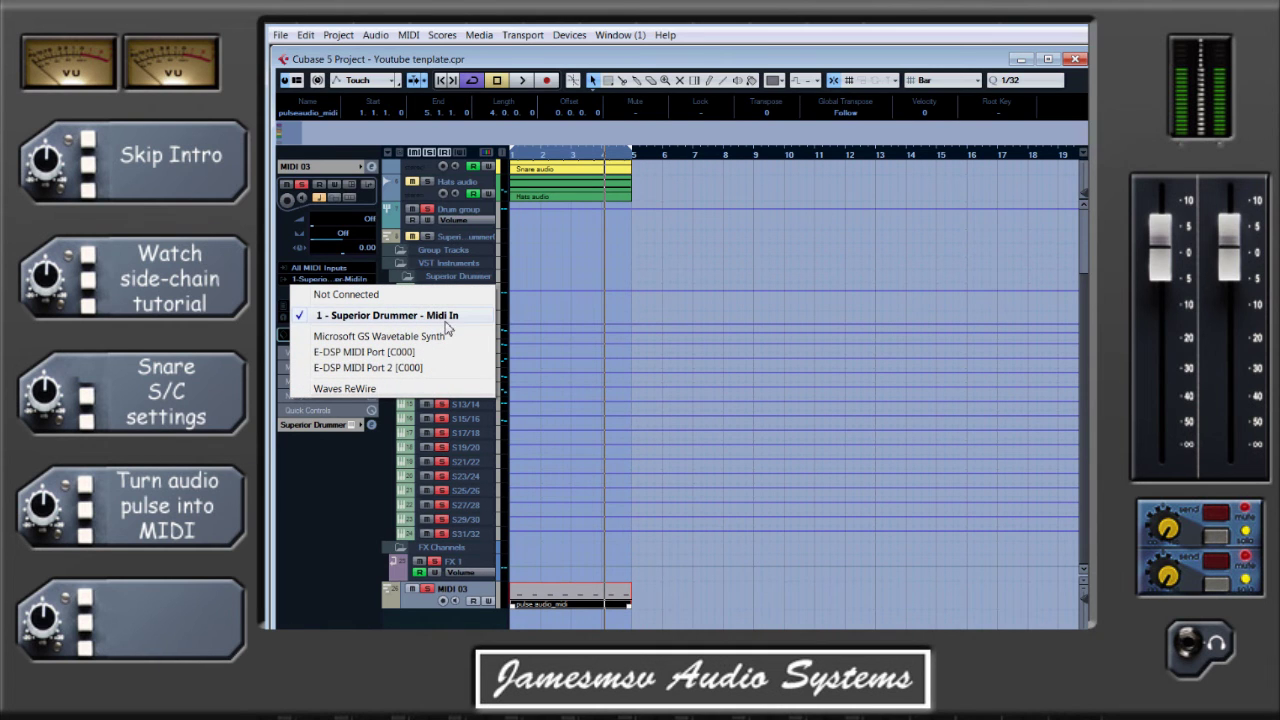
scroll(435, 207, up, 4)
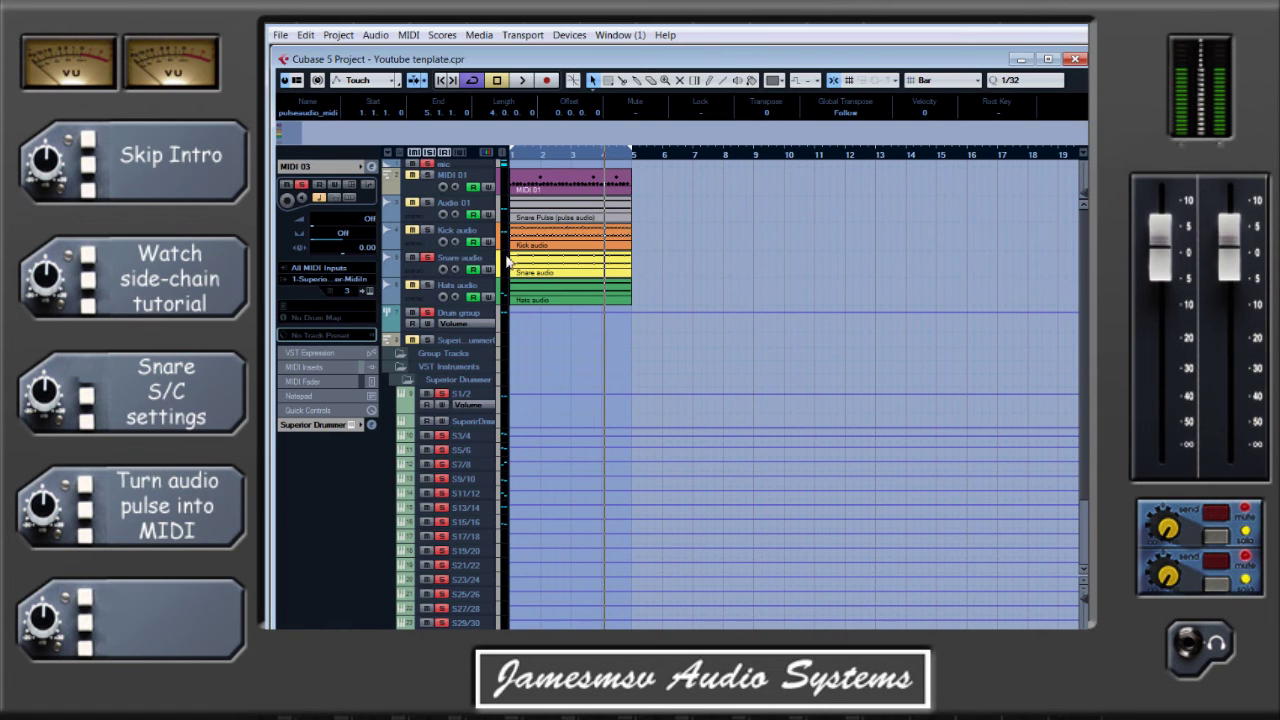
scroll(486, 268, down, 4)
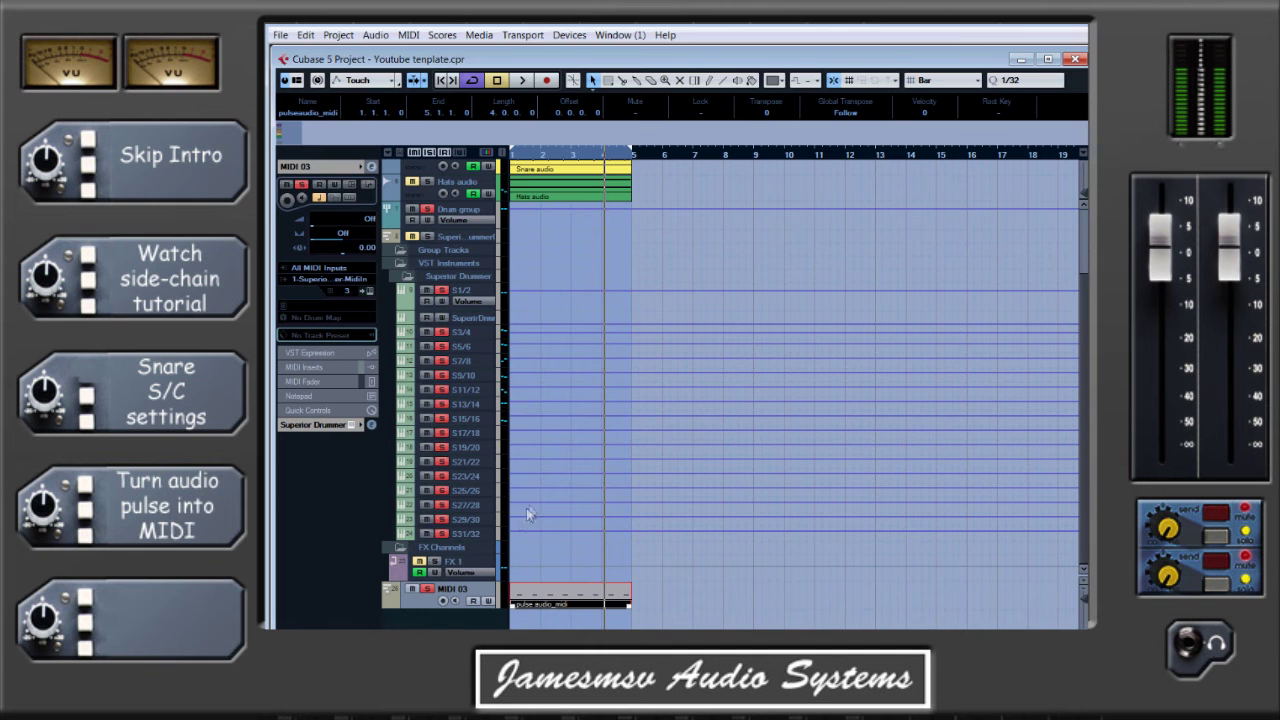
scroll(530, 513, up, 4)
click(455, 262)
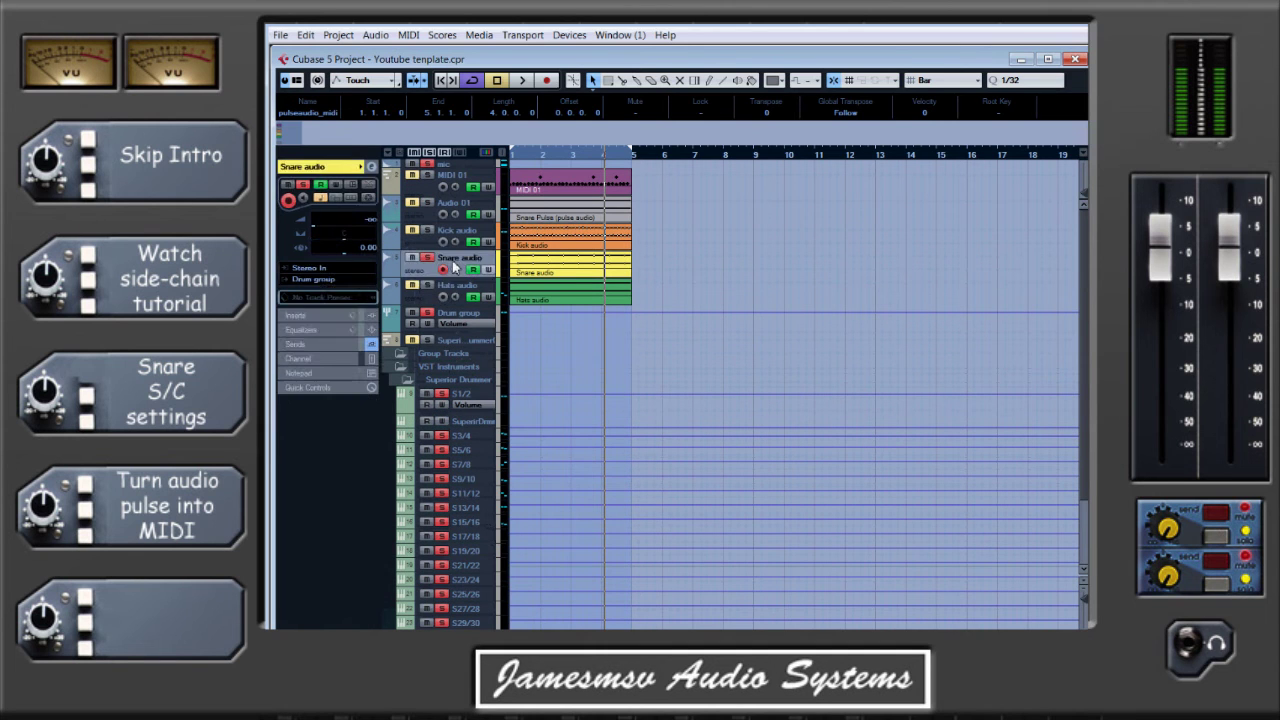
click(371, 166)
click(926, 291)
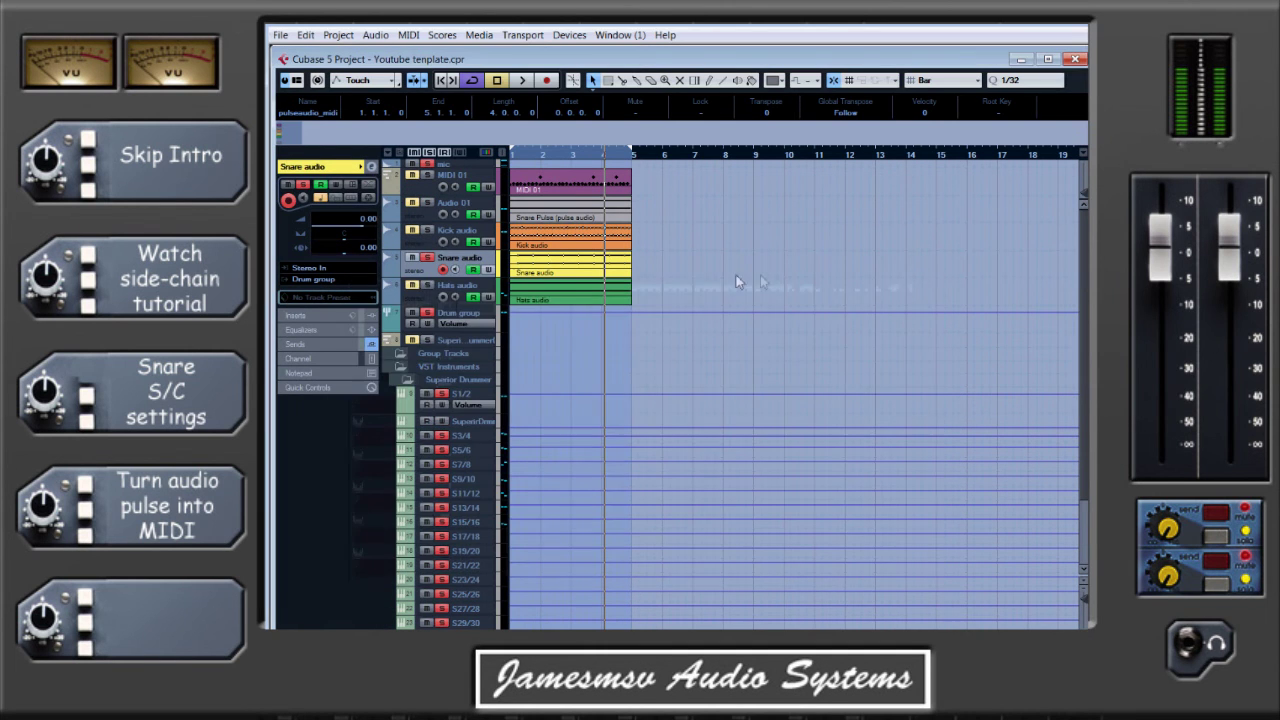
click(373, 168)
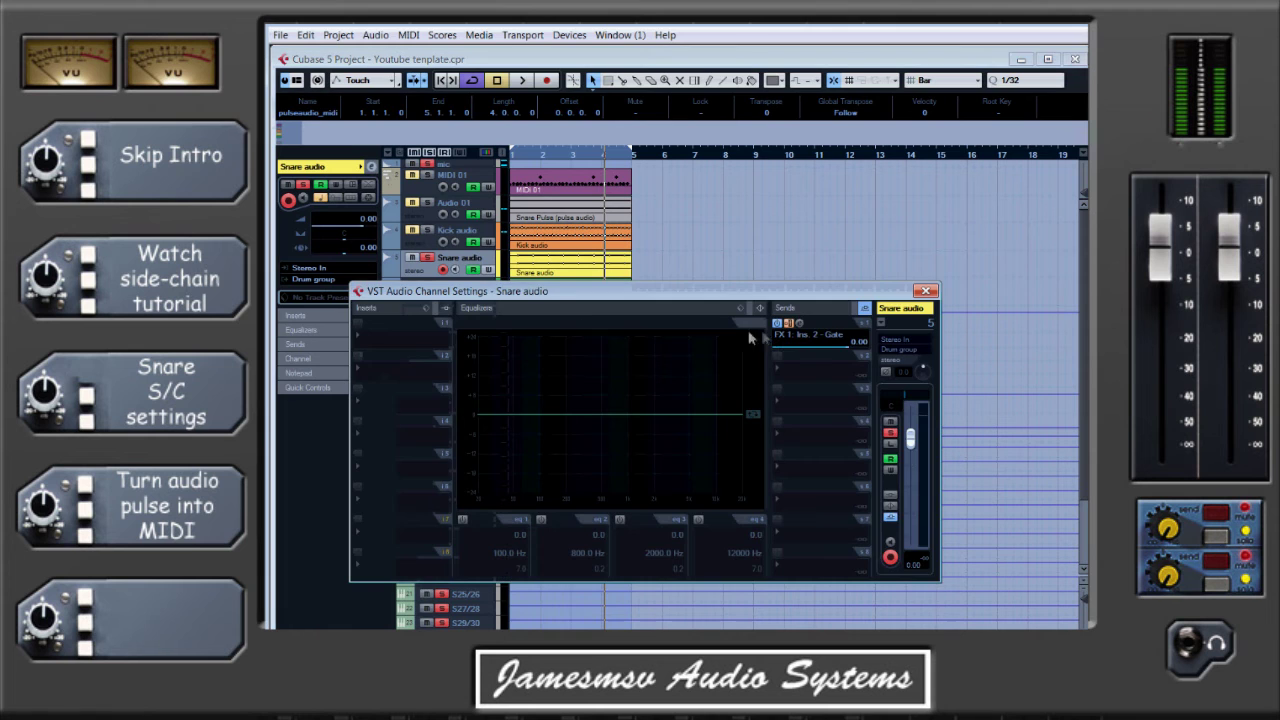
click(926, 291)
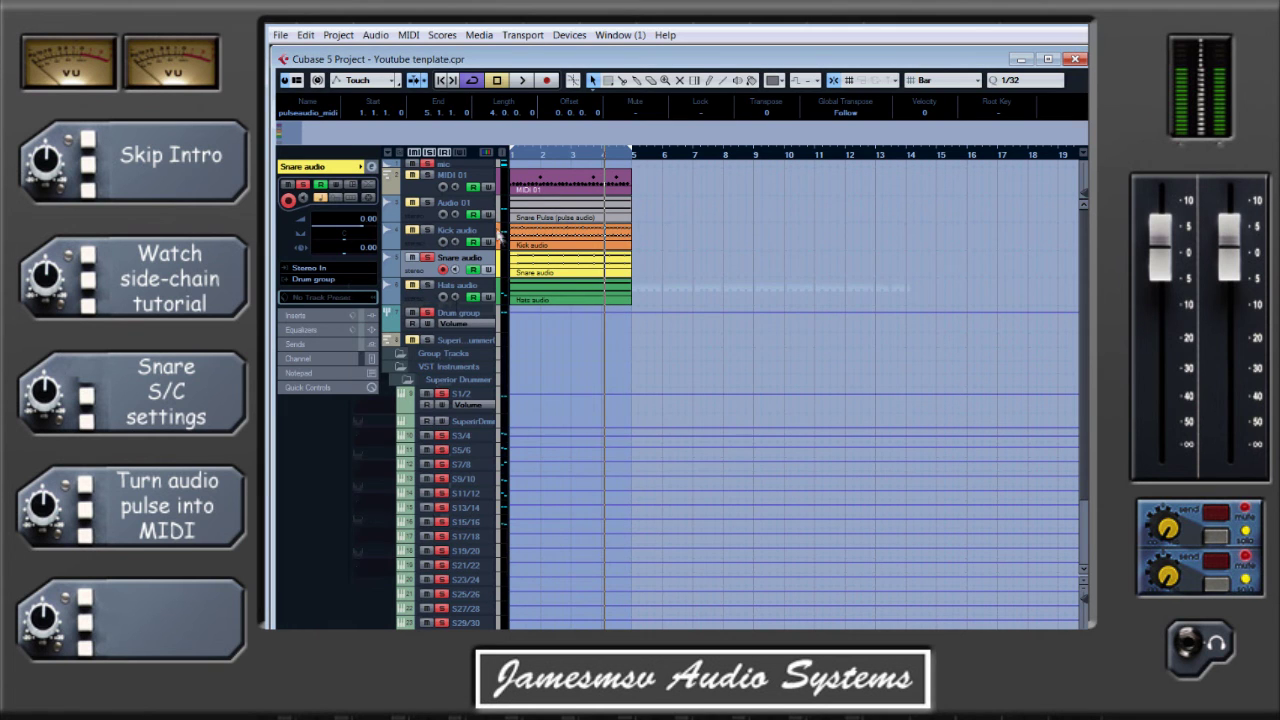
click(446, 81)
click(522, 81)
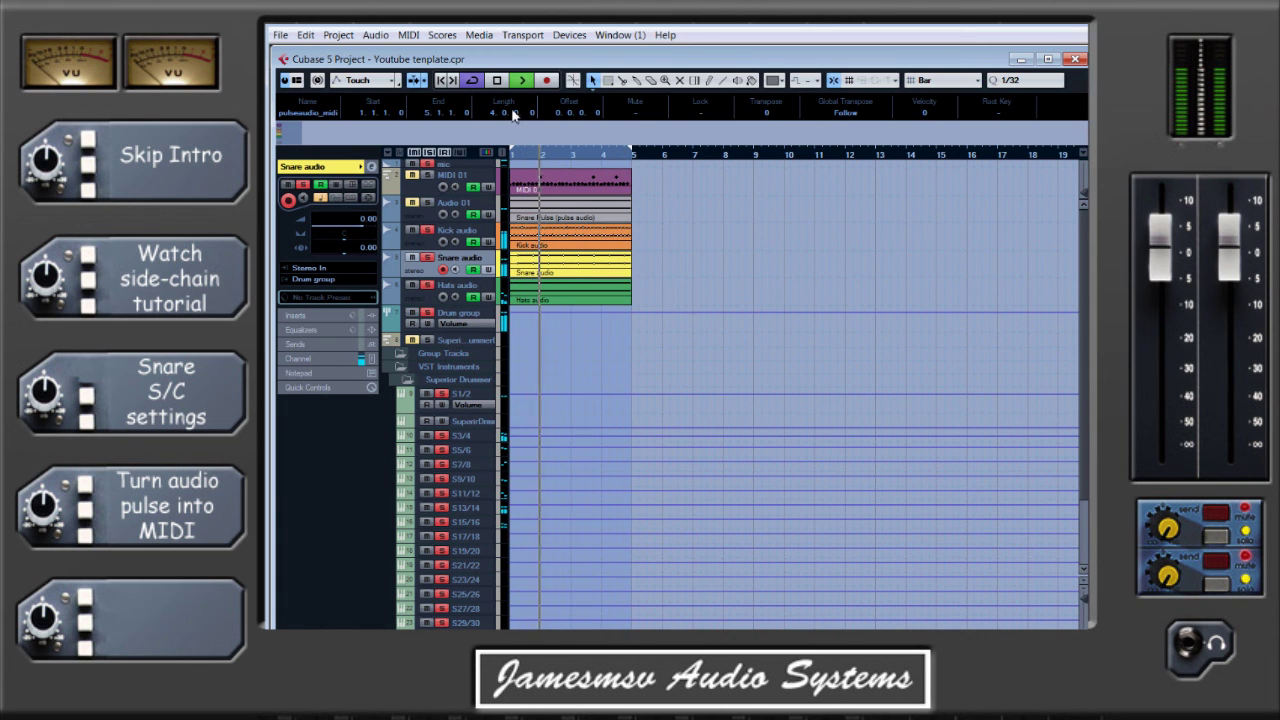
click(497, 81)
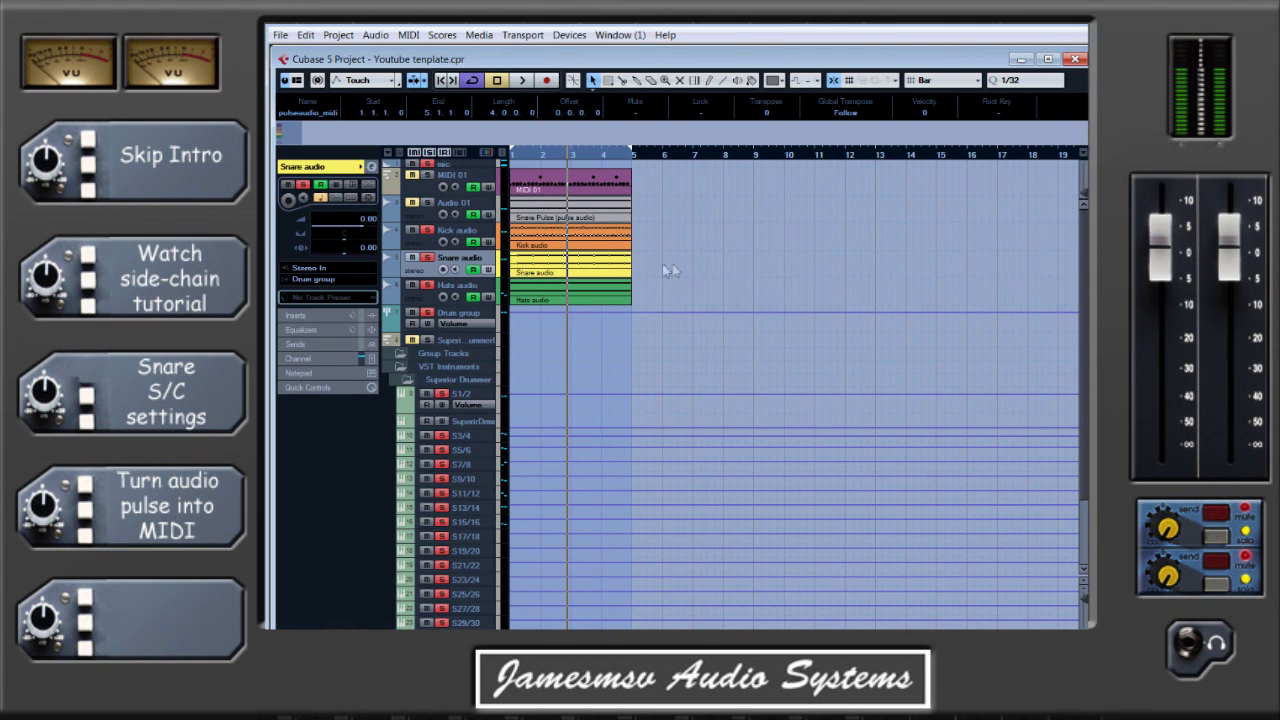
double_click(564, 290)
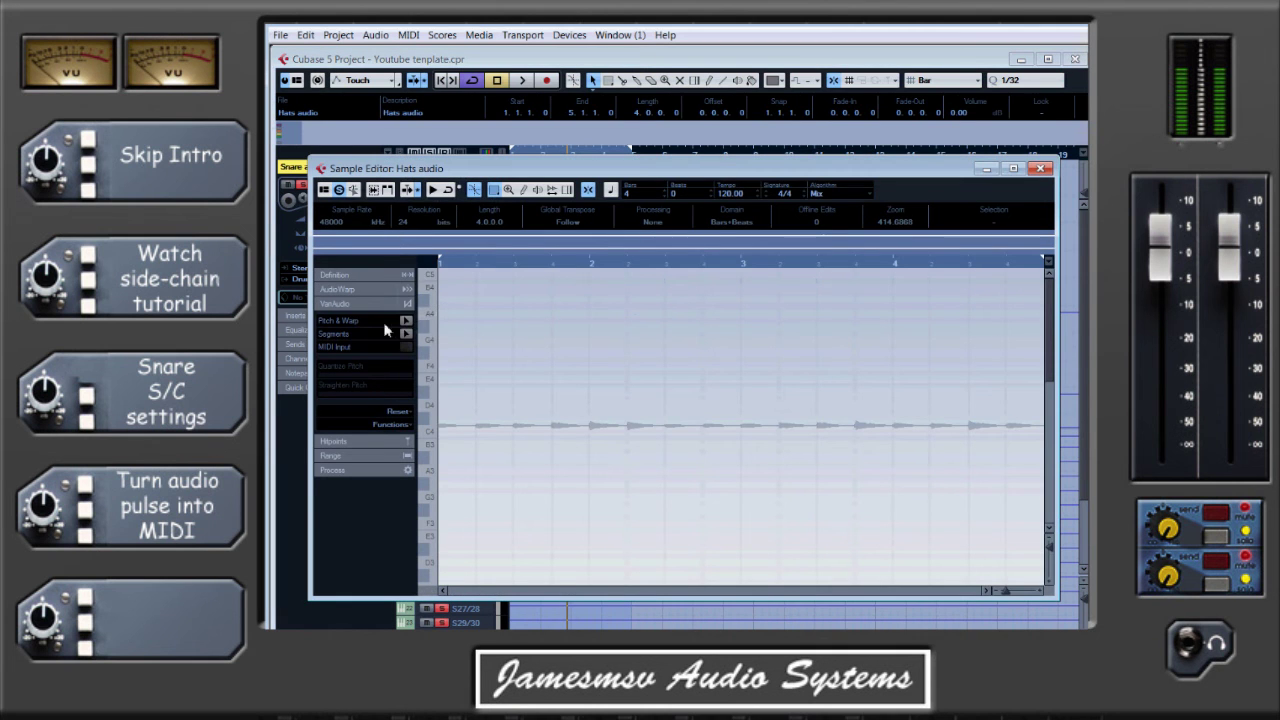
click(405, 321)
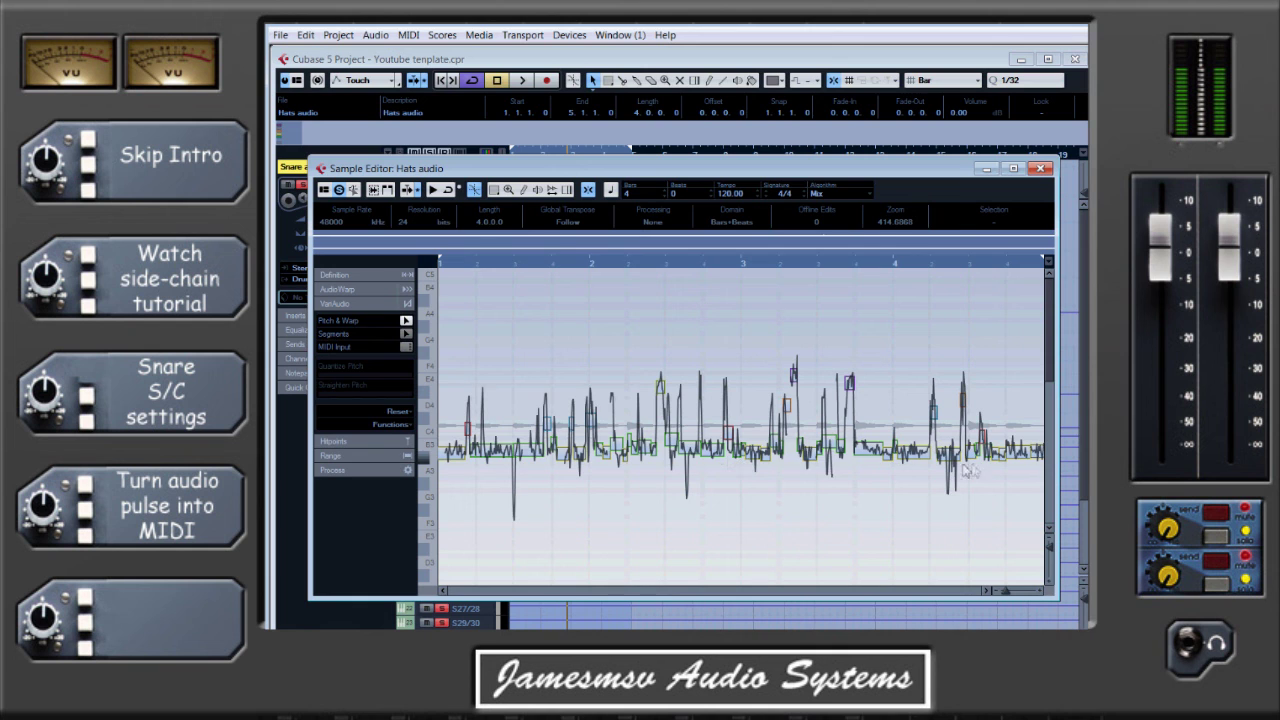
scroll(976, 470, down, 3)
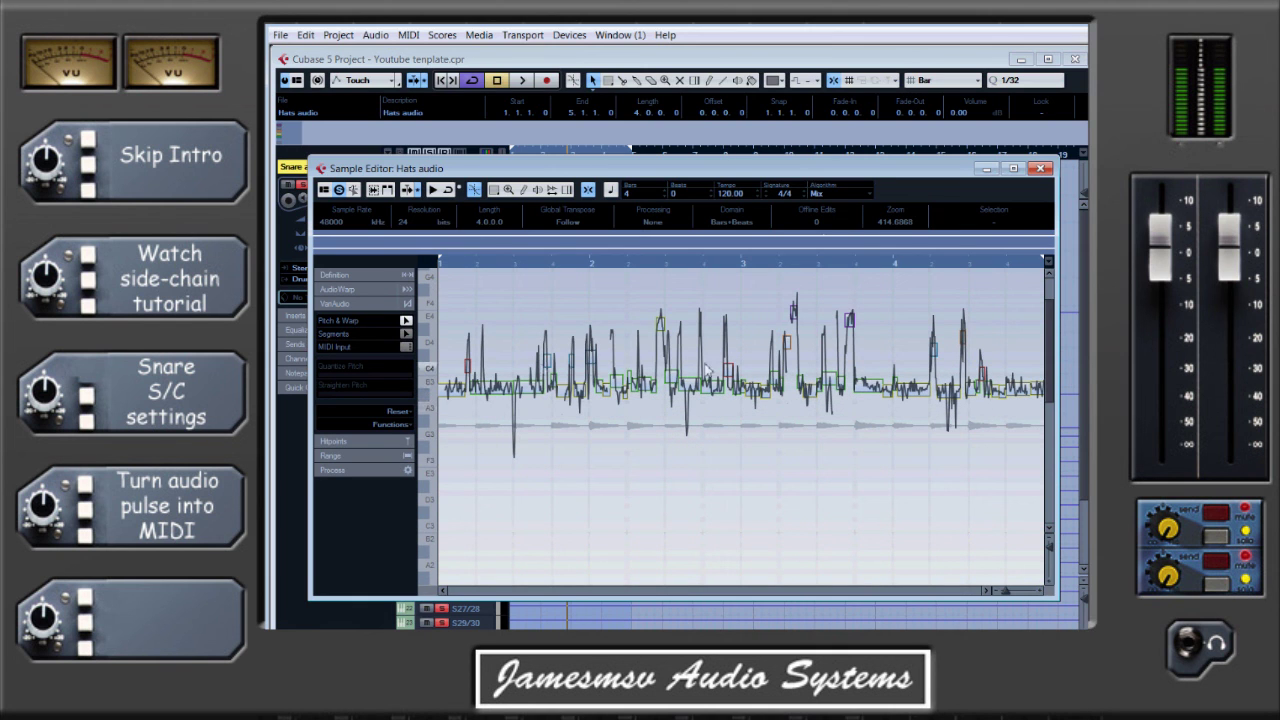
click(1041, 168)
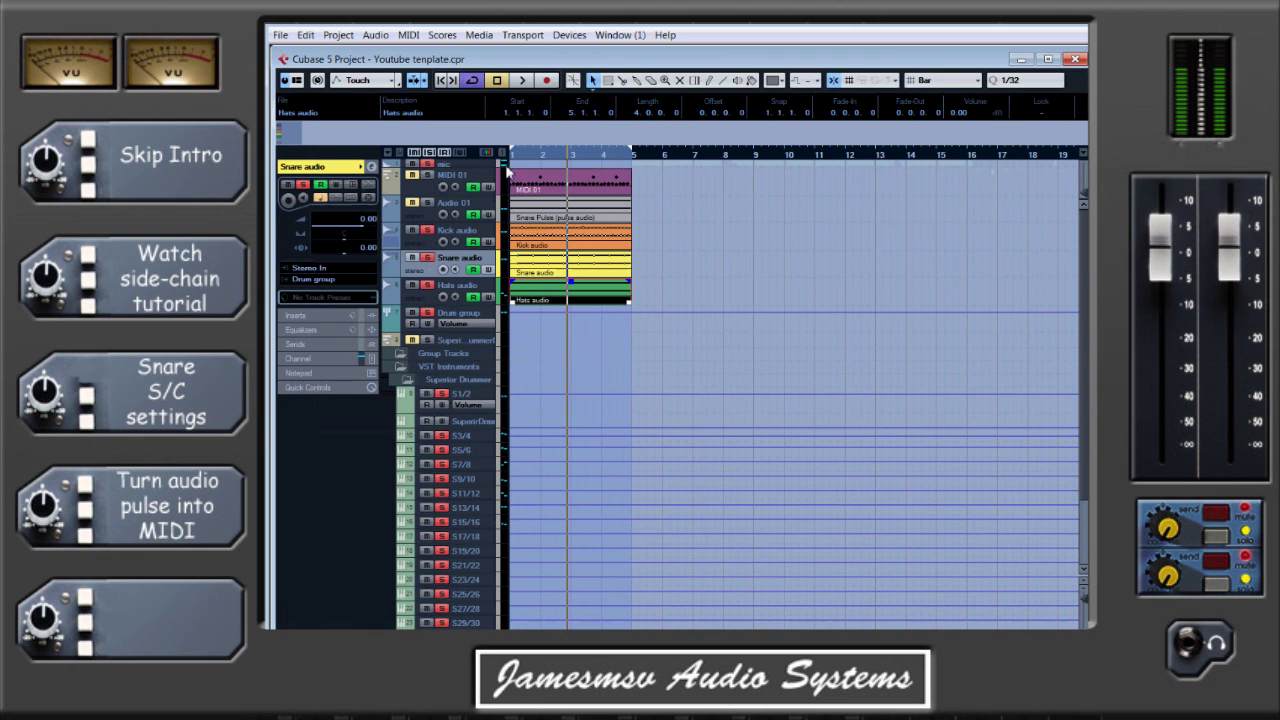